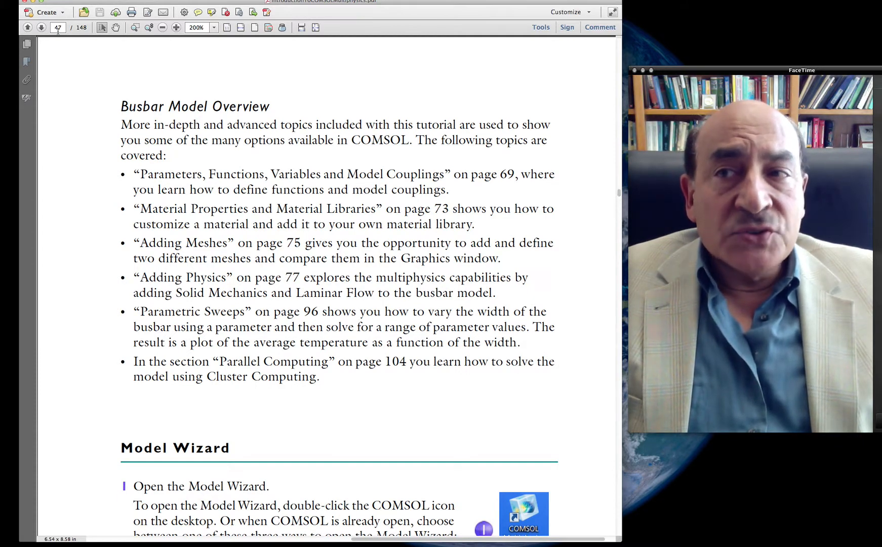
Step: Put the PDF guide away, switch to the COMSOL Multiphysics window and move it clear of the video call
click(33, 2)
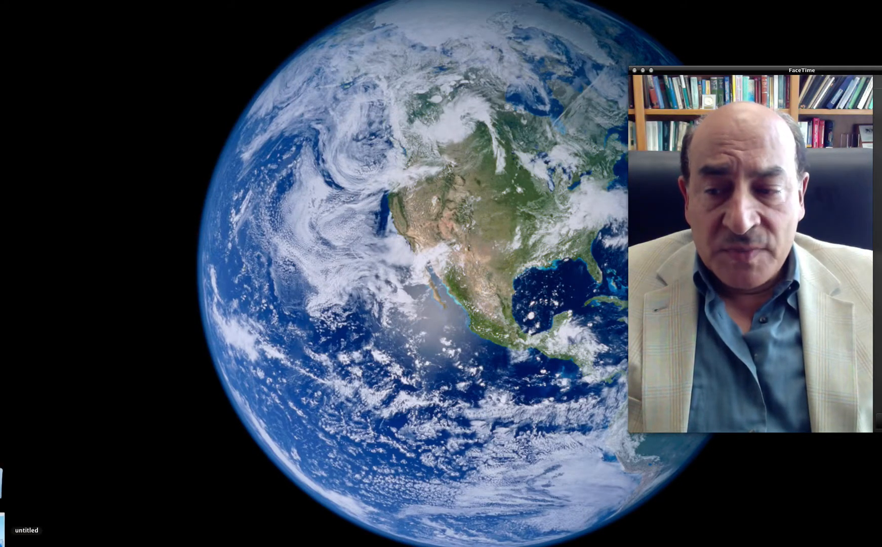
click(3, 530)
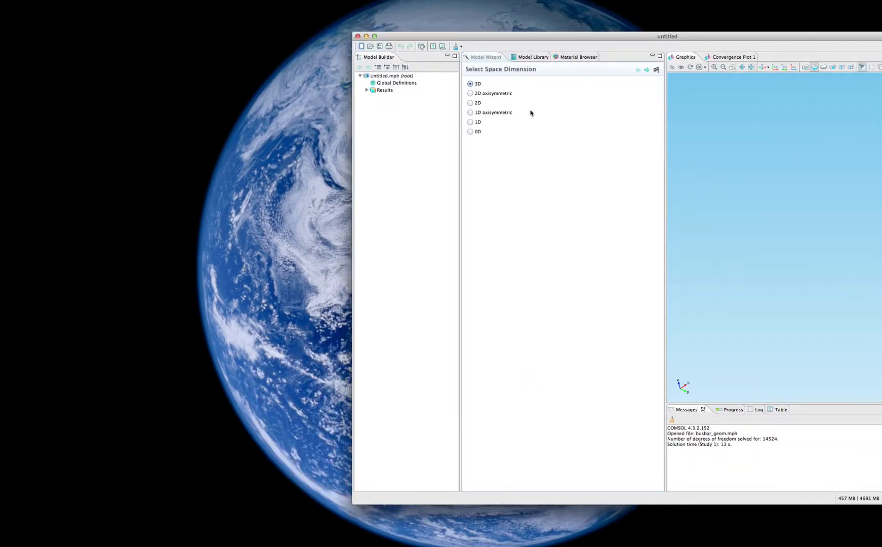
drag(574, 35, 226, 19)
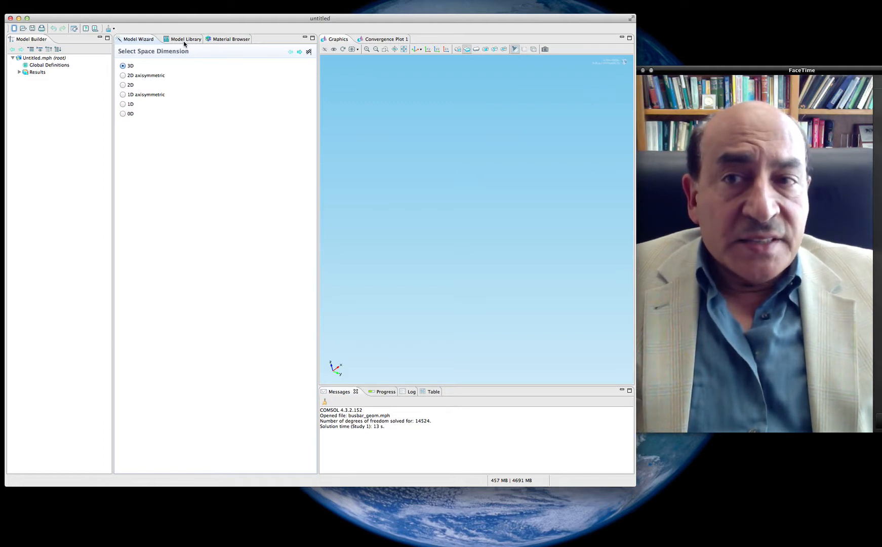
Step: Set up a new 3D model with Joule Heating (jh) physics and a Stationary preset study
click(300, 52)
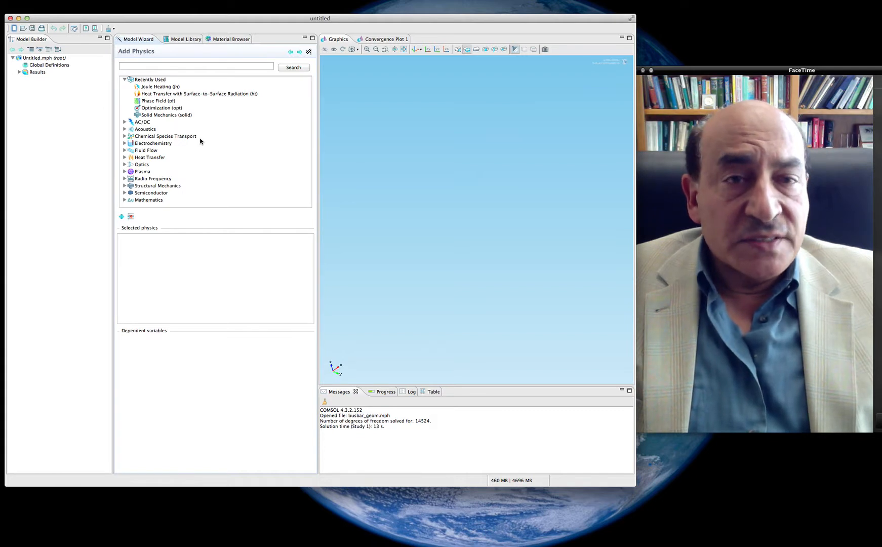
click(155, 88)
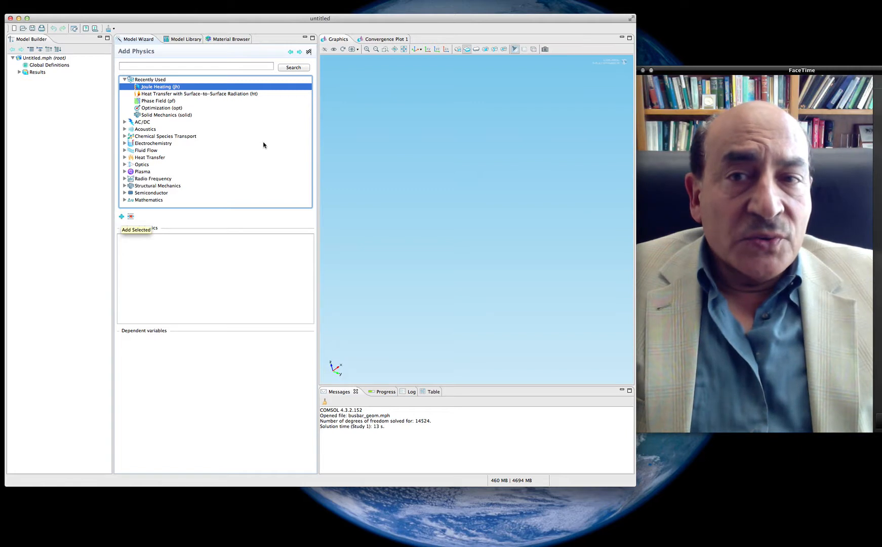
click(300, 52)
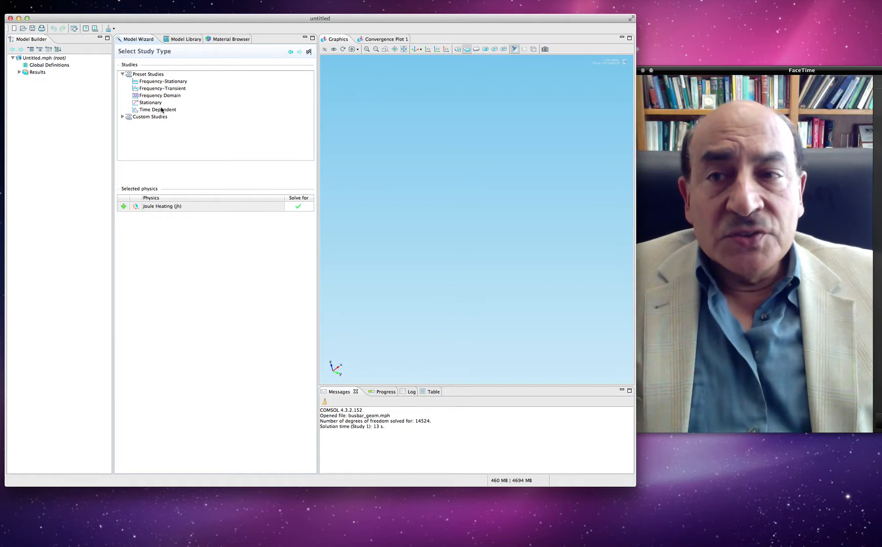
click(155, 103)
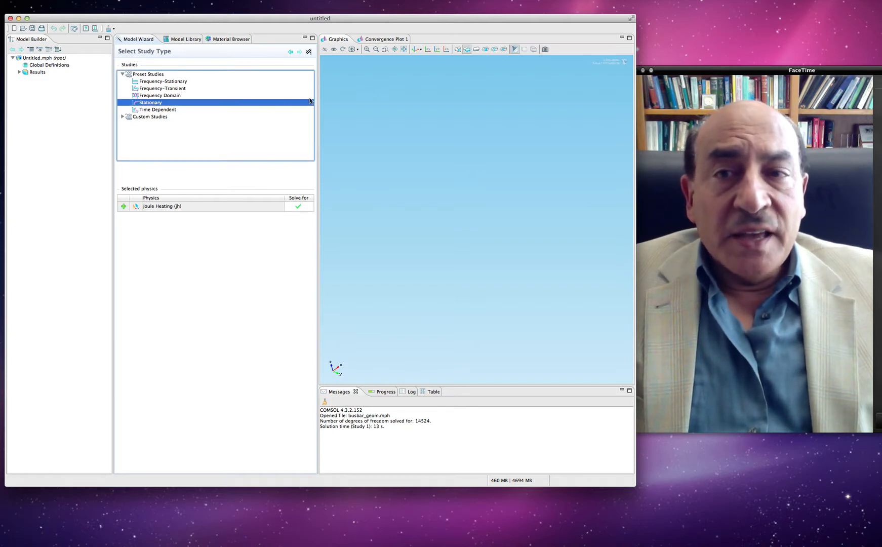
click(309, 53)
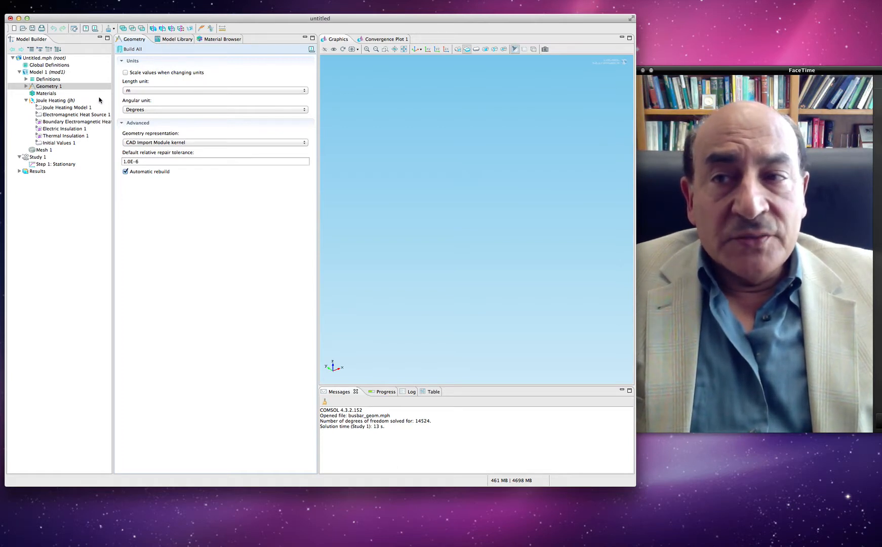
Step: Enlarge the window and open the busbar geom model from the Multiphysics model library without saving the untitled model
click(54, 87)
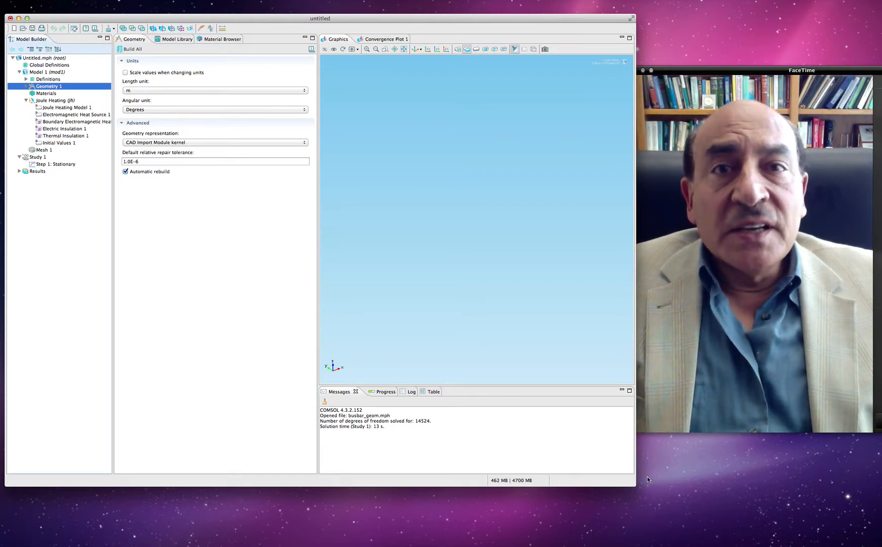
drag(636, 484, 671, 536)
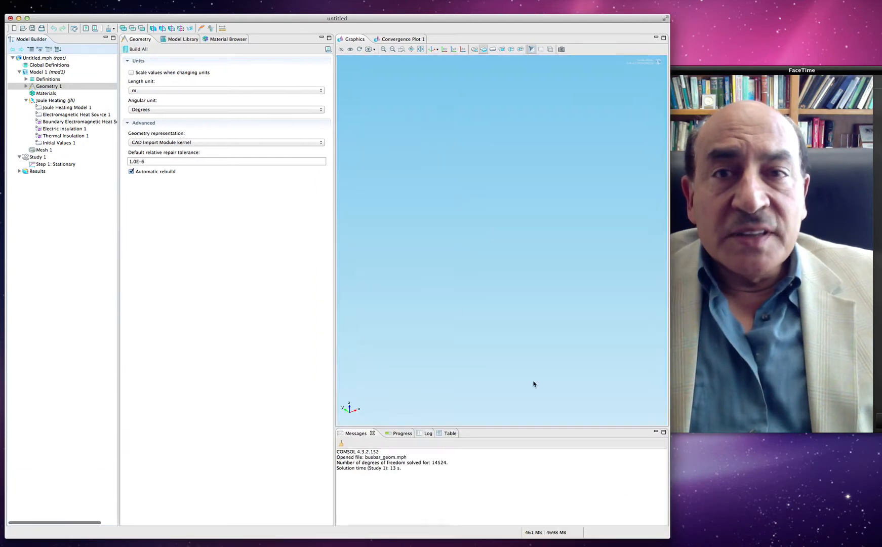
click(189, 40)
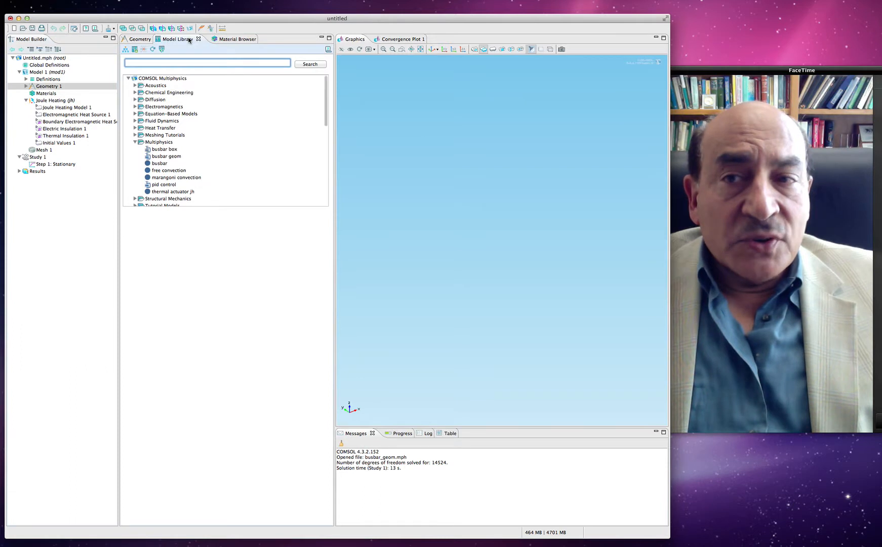
click(128, 78)
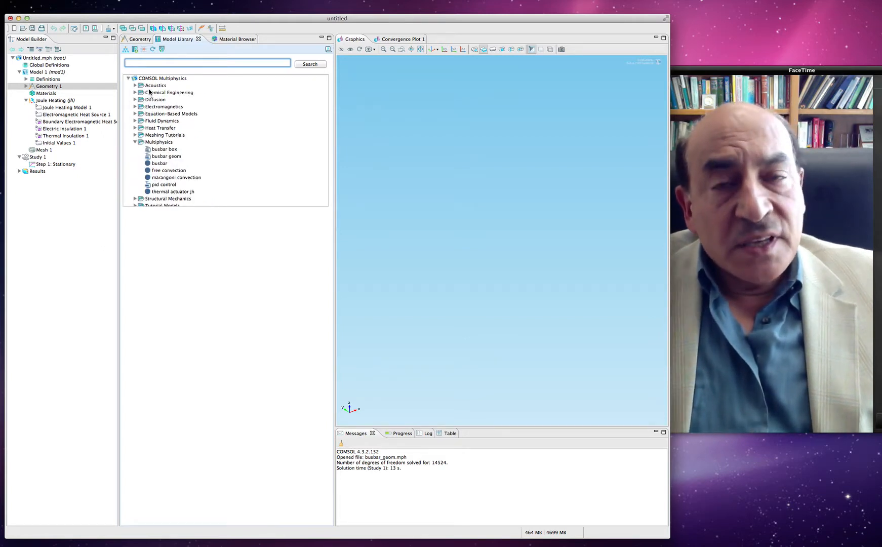
click(158, 157)
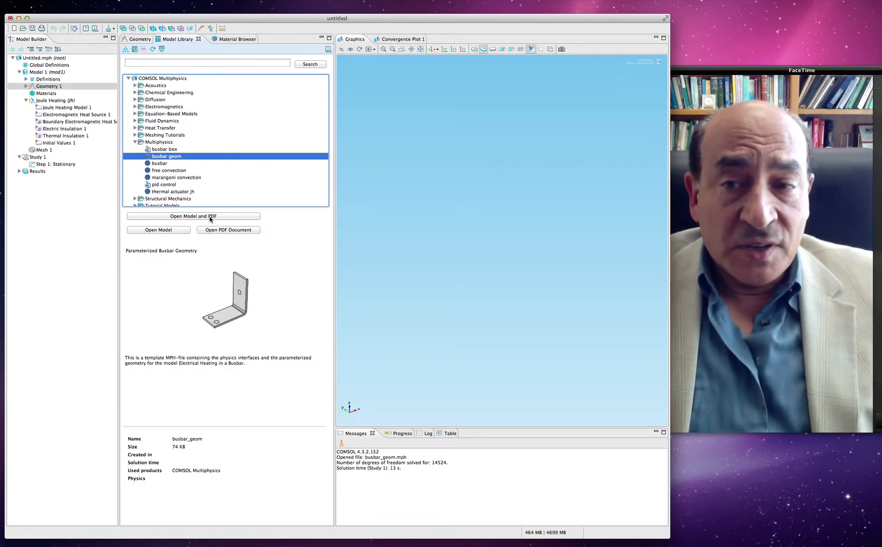
click(171, 230)
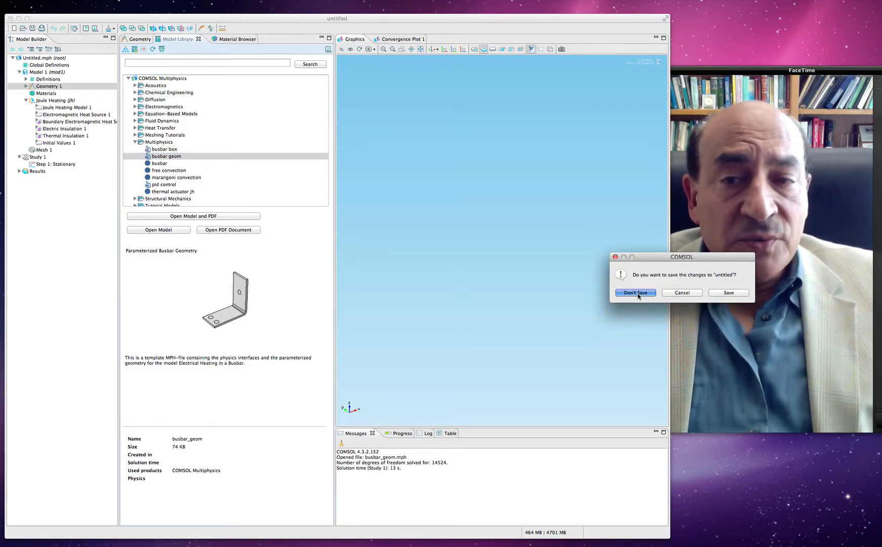
click(635, 293)
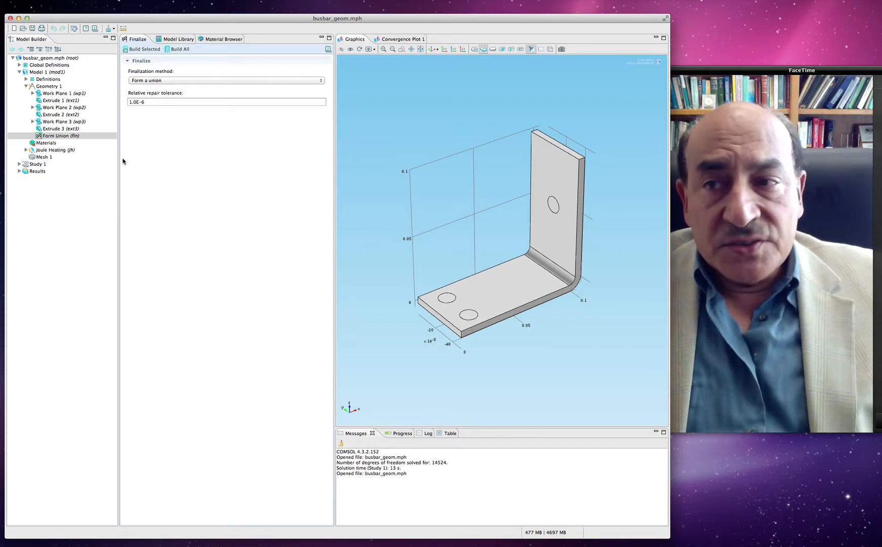
Step: Add the built-in Copper material to the busbar model from the material library
click(48, 144)
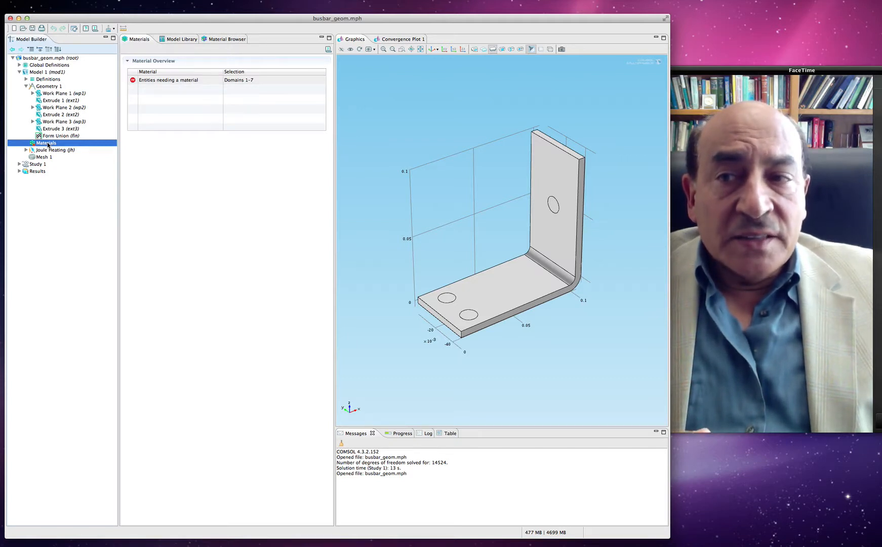
right_click(48, 145)
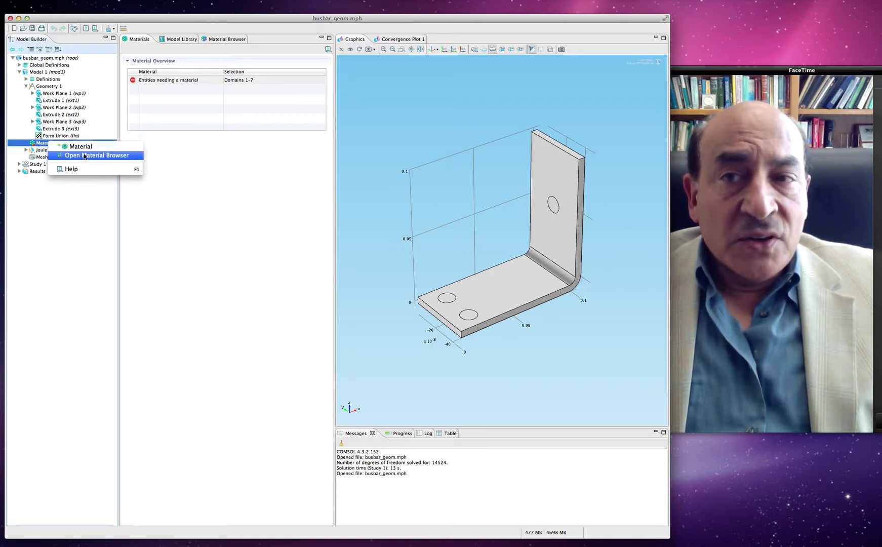
click(214, 40)
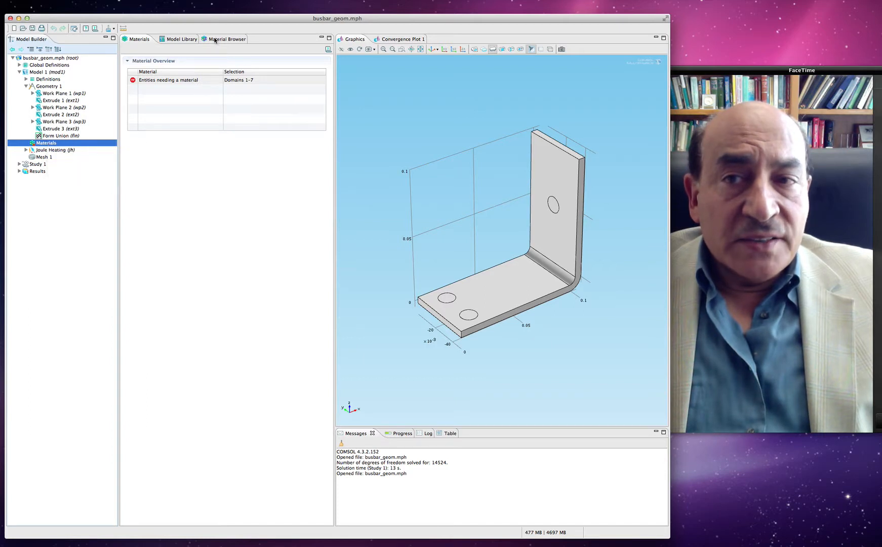
click(214, 40)
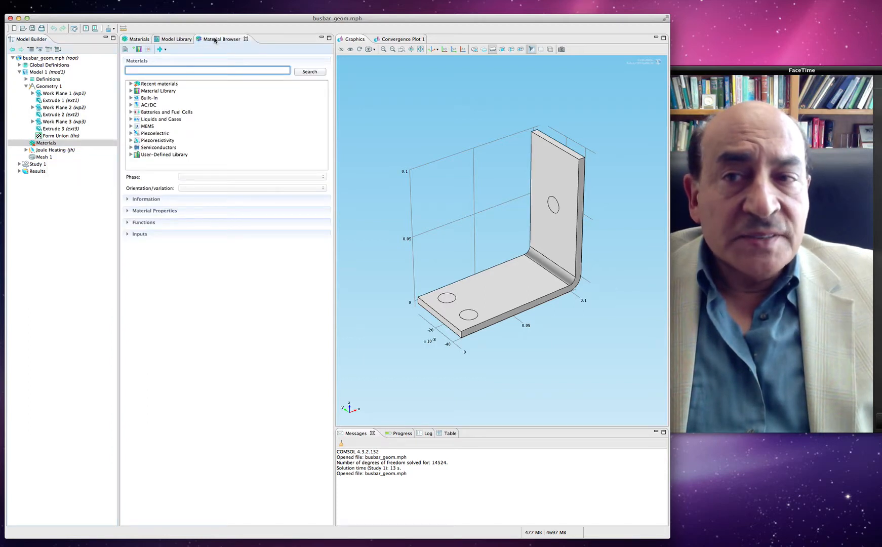
click(131, 99)
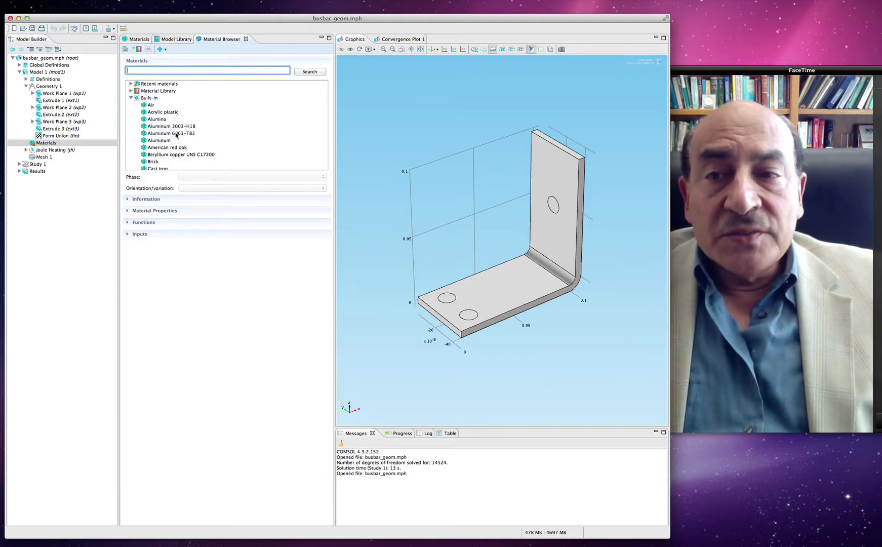
scroll(195, 136, down, 3)
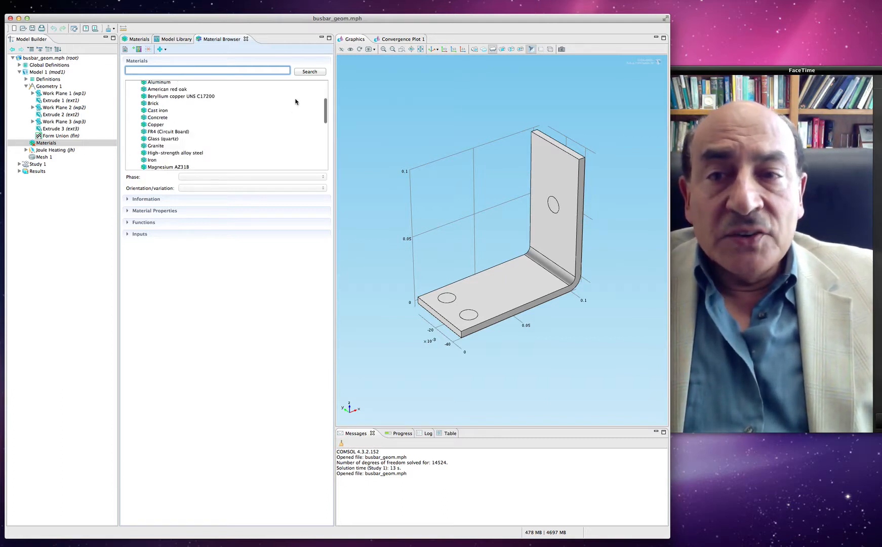
click(158, 125)
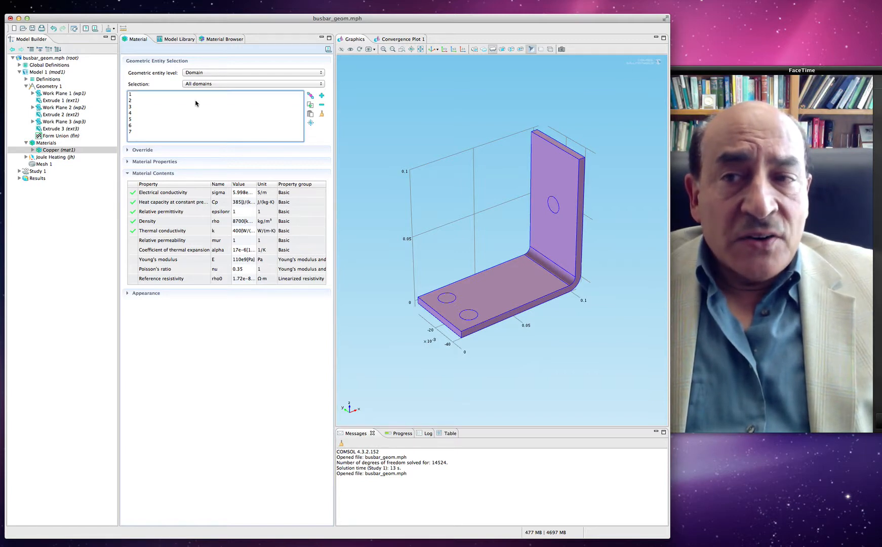
Step: Examine which parts of the busbar domains 1, 2 and 3 represent from several angles, and restore the default 3D view
click(147, 100)
click(137, 95)
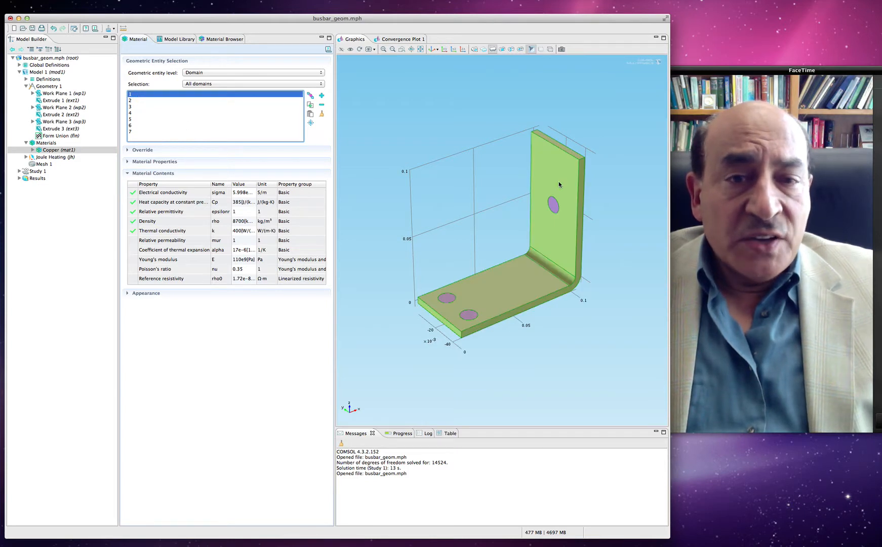
click(137, 101)
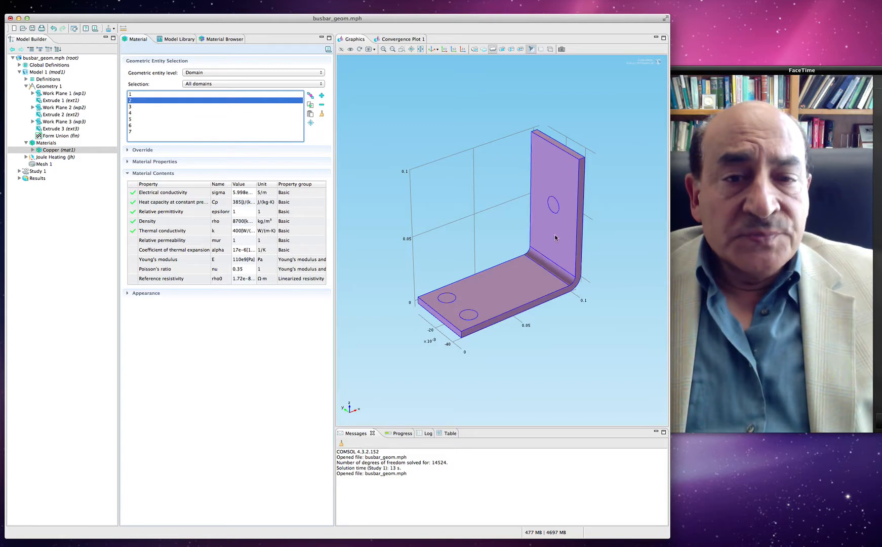
click(509, 231)
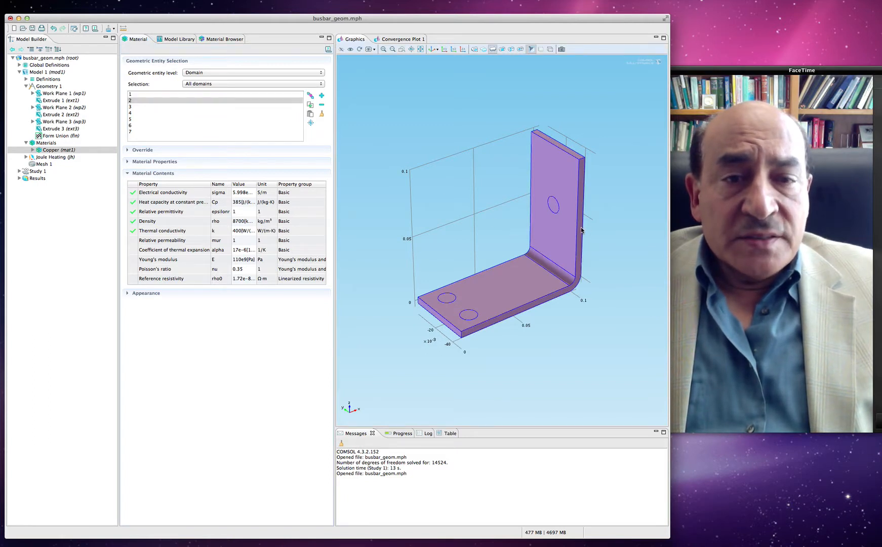
drag(542, 225, 571, 191)
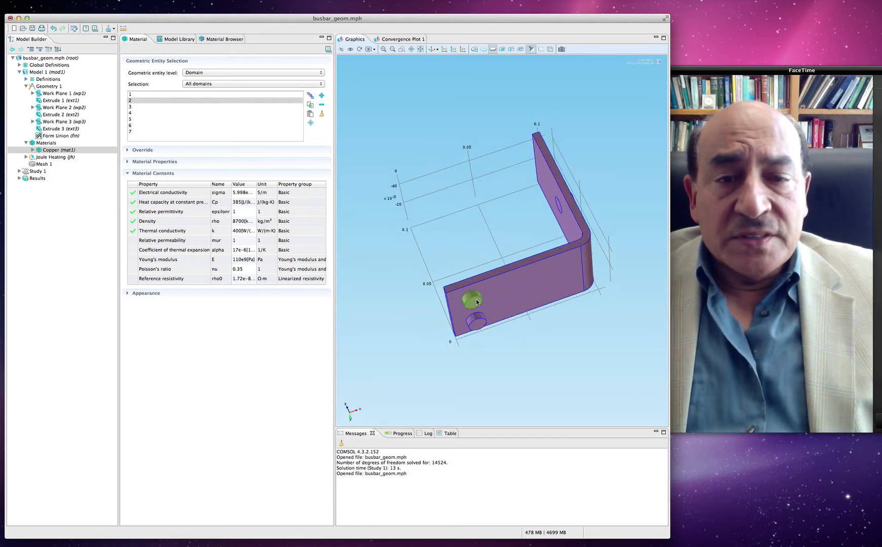
click(154, 106)
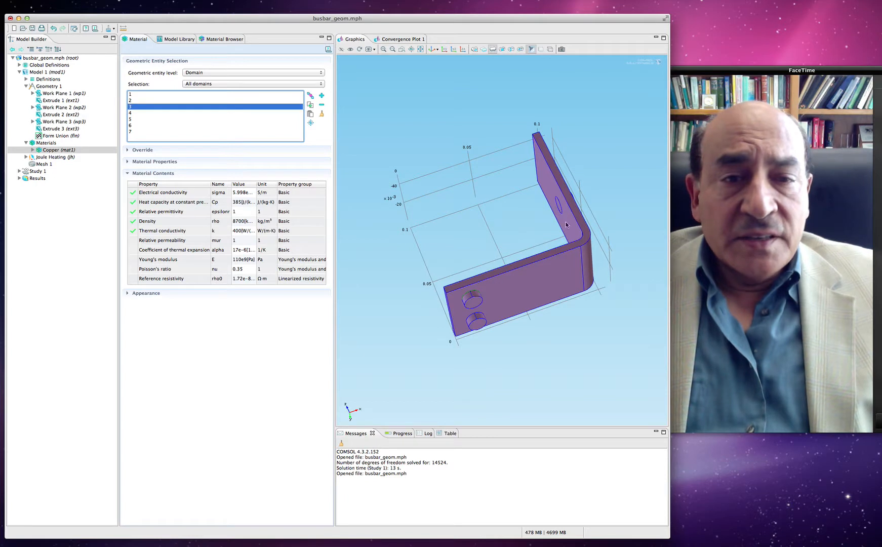
click(531, 234)
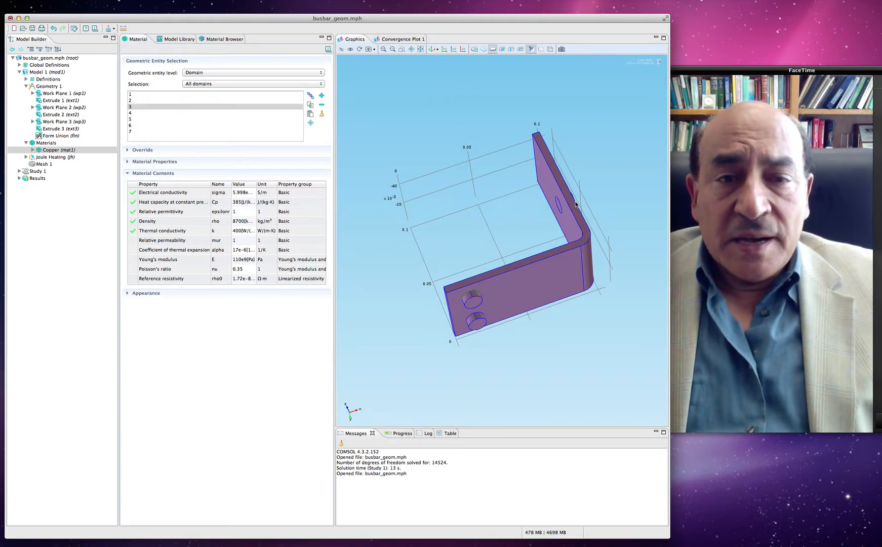
drag(554, 206, 537, 208)
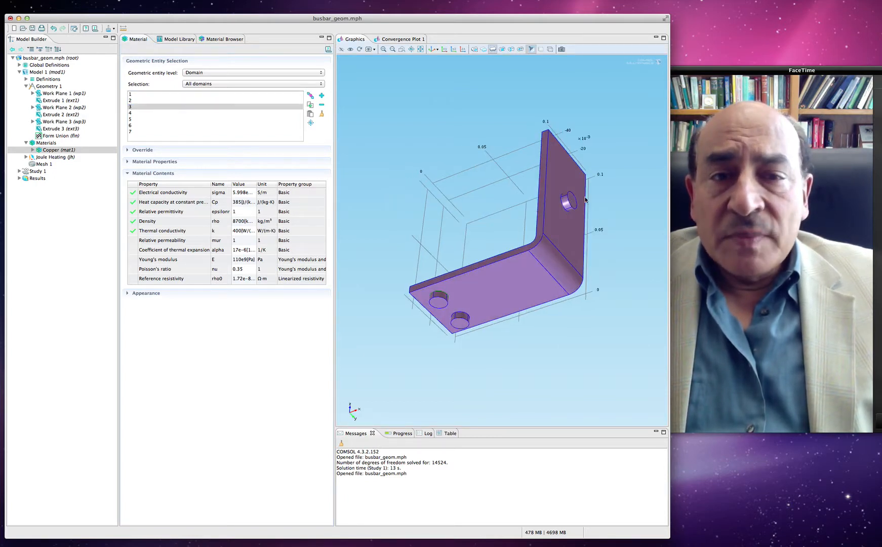
drag(555, 243, 580, 284)
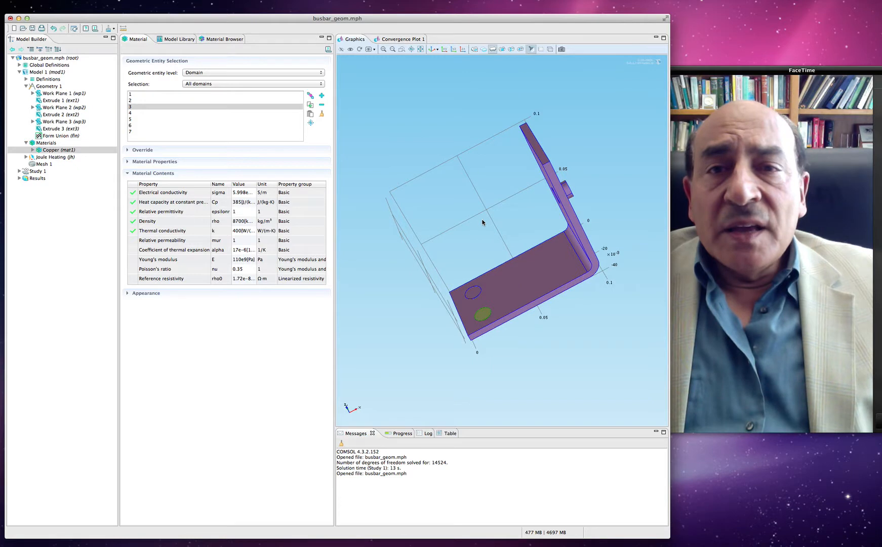
click(433, 50)
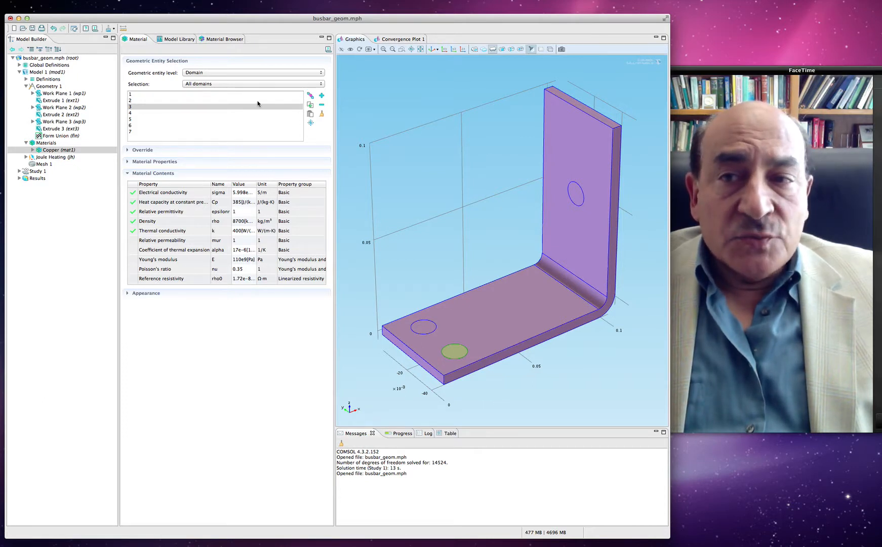
Step: Remove domains 2 to 7 from the Copper material's selection, keeping only domain 1, the busbar body
click(165, 94)
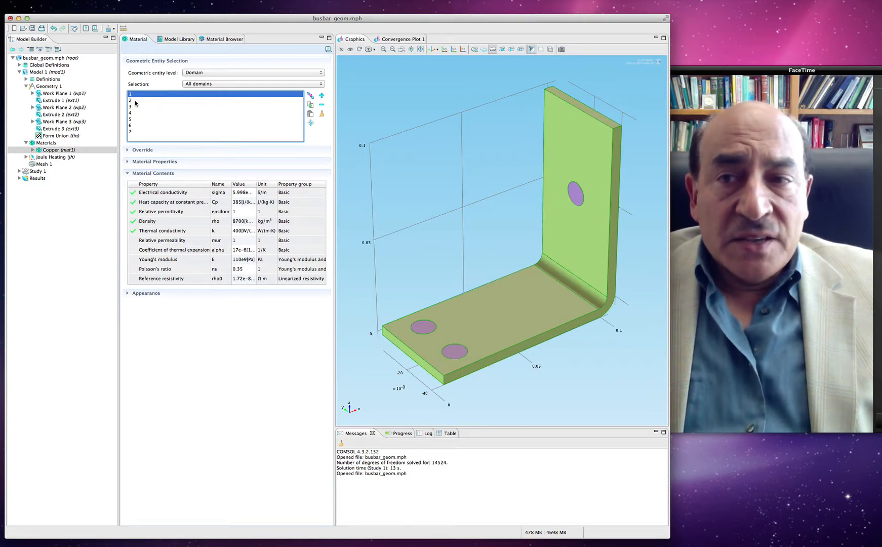
click(140, 101)
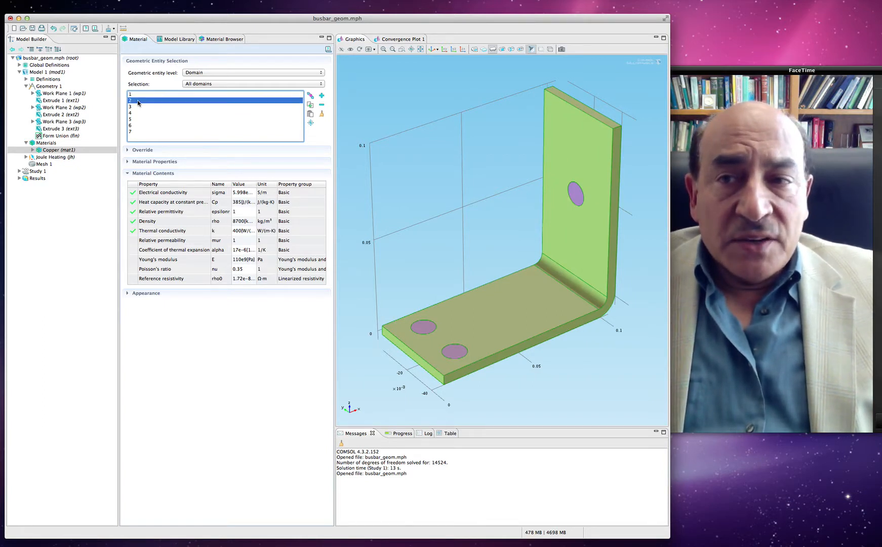
shift+click(140, 132)
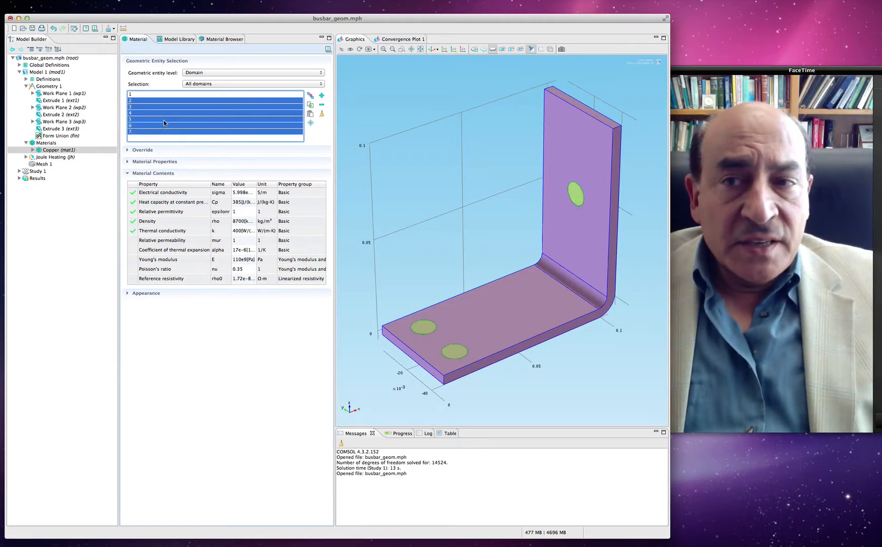
click(322, 106)
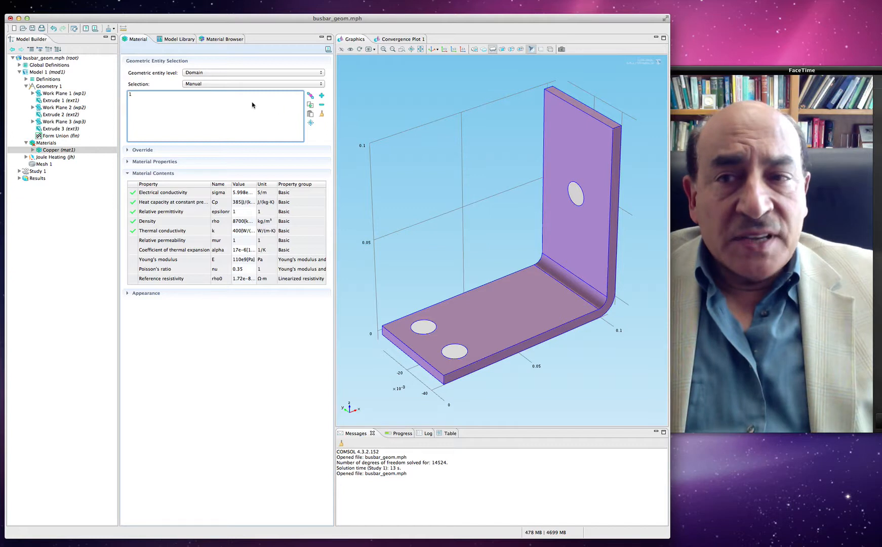
Step: Review the material assignments and add the built-in Titanium beta-21S material to the busbar model from the material library
click(149, 95)
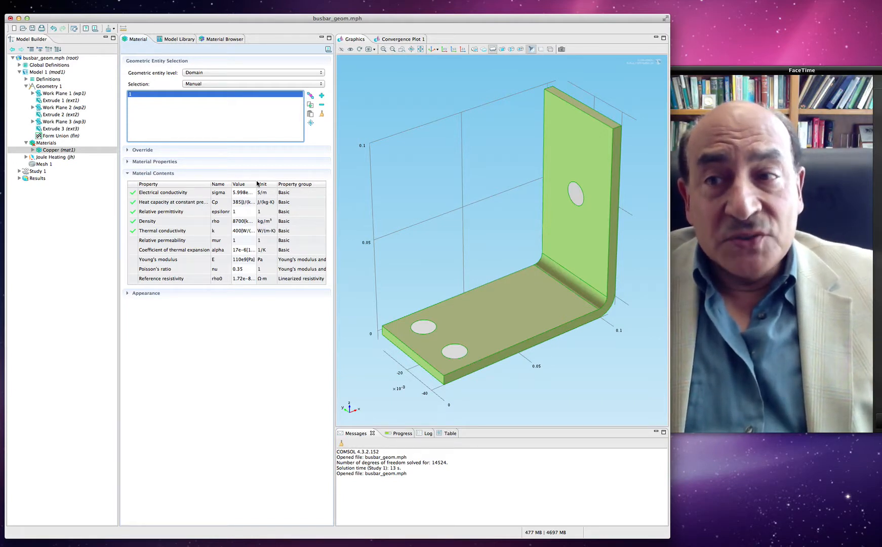
click(44, 143)
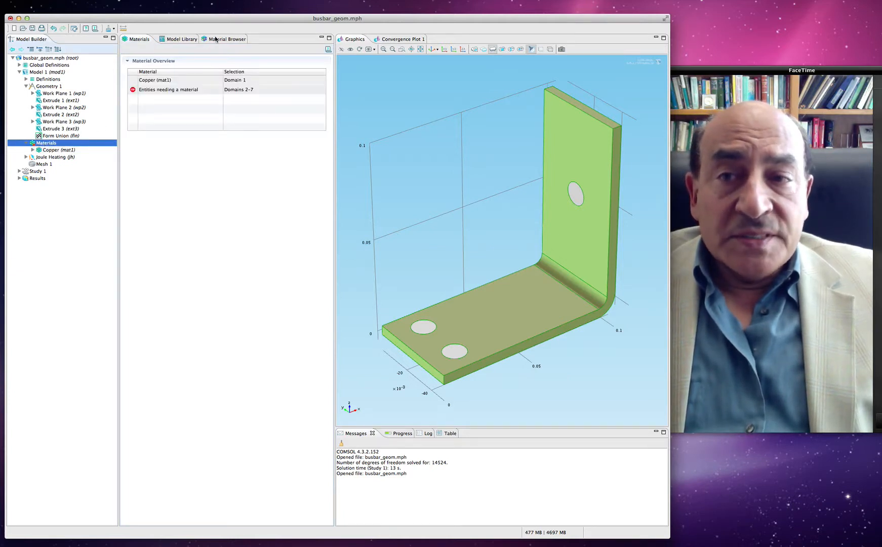
click(215, 39)
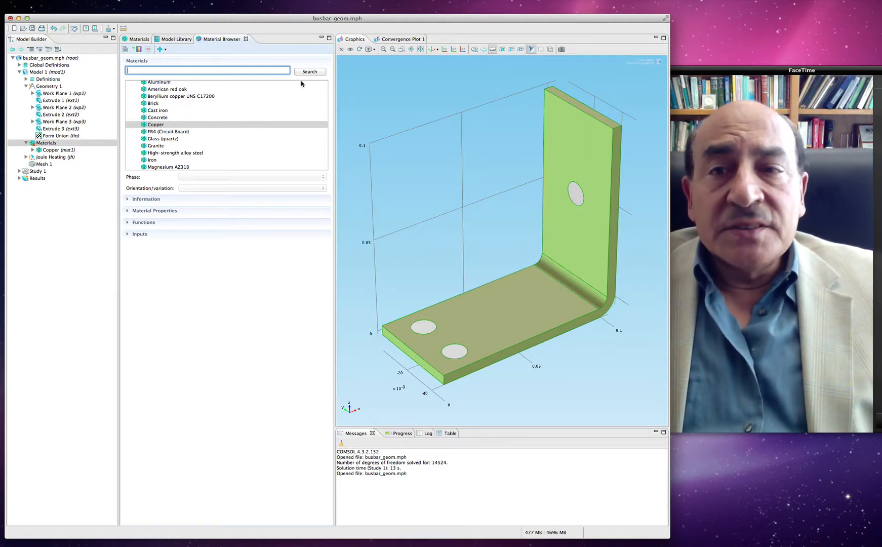
scroll(311, 142, down, 10)
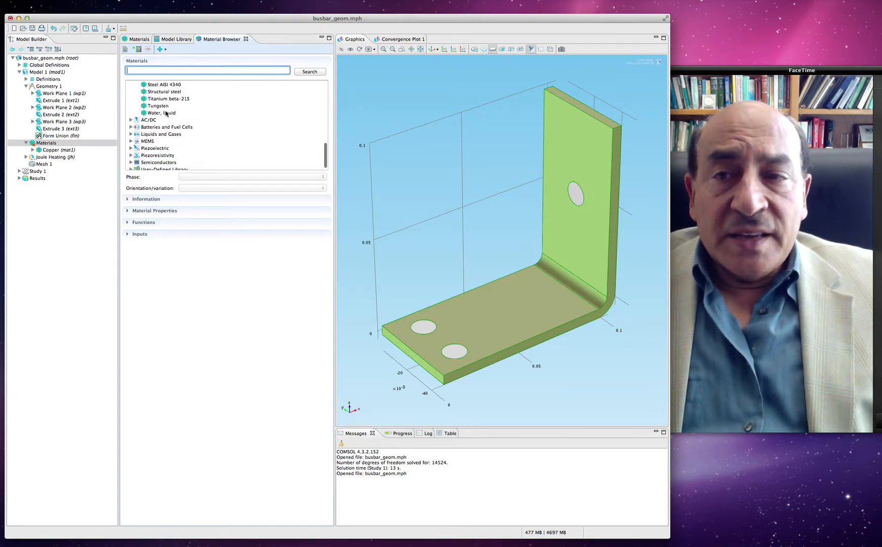
click(165, 99)
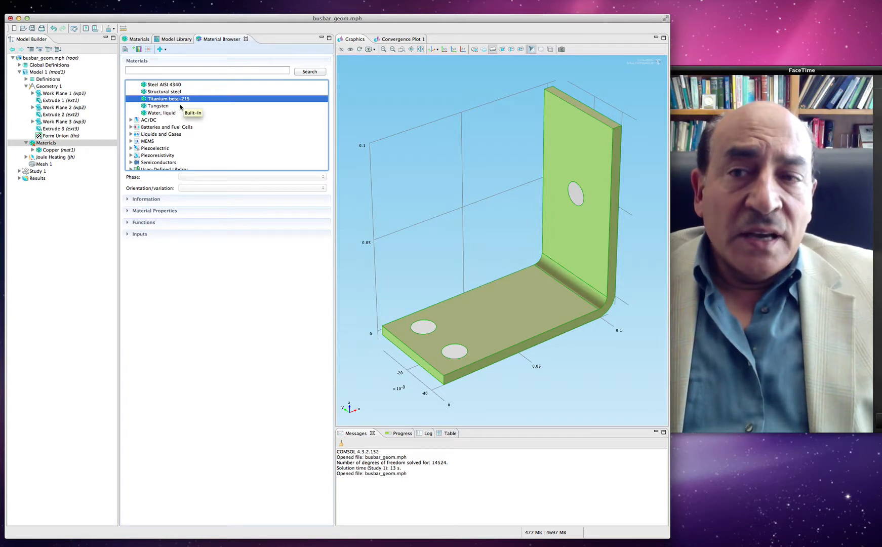
click(160, 49)
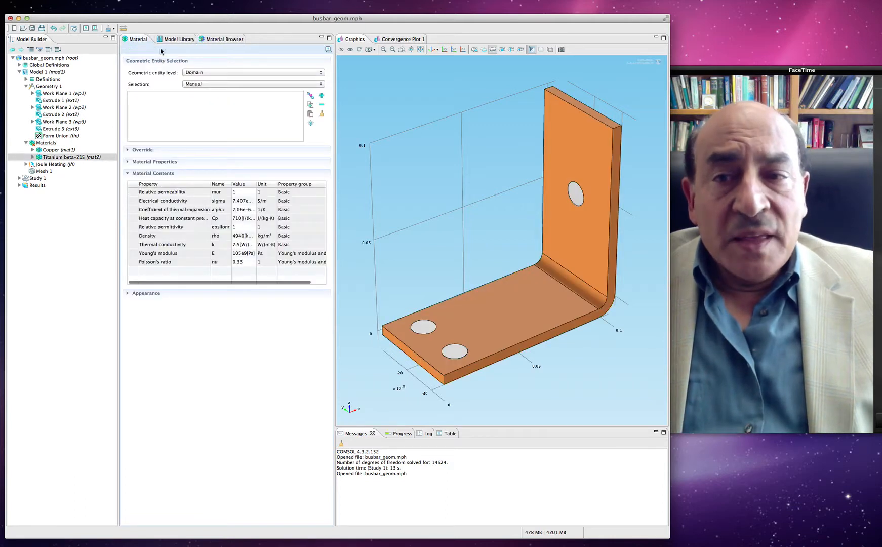
Step: Assign Titanium beta-21S to all domains, and remove domain 1 so the material covers only the bolts, domains 2 to 7
click(213, 116)
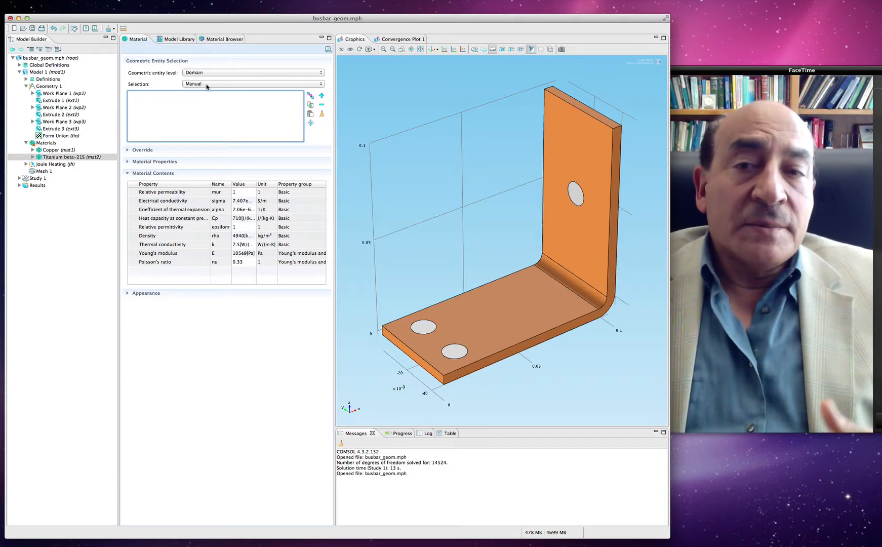
click(243, 73)
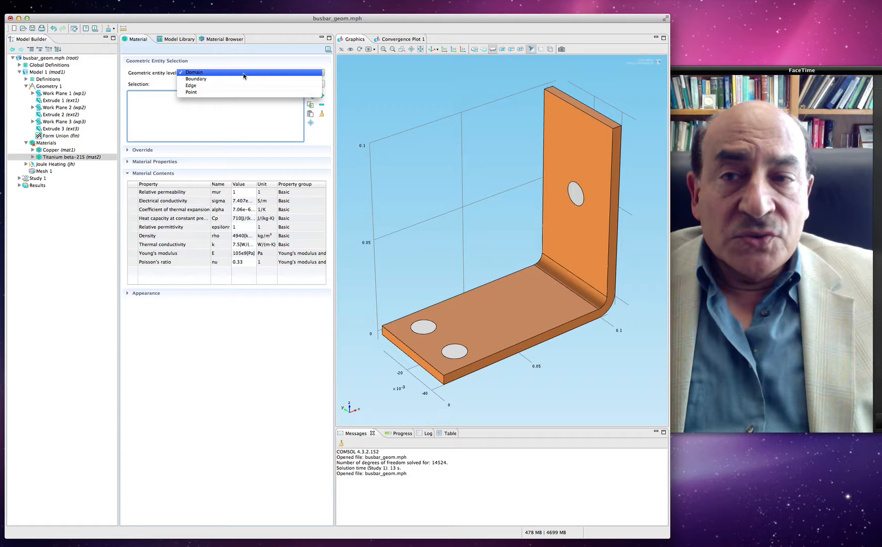
click(243, 73)
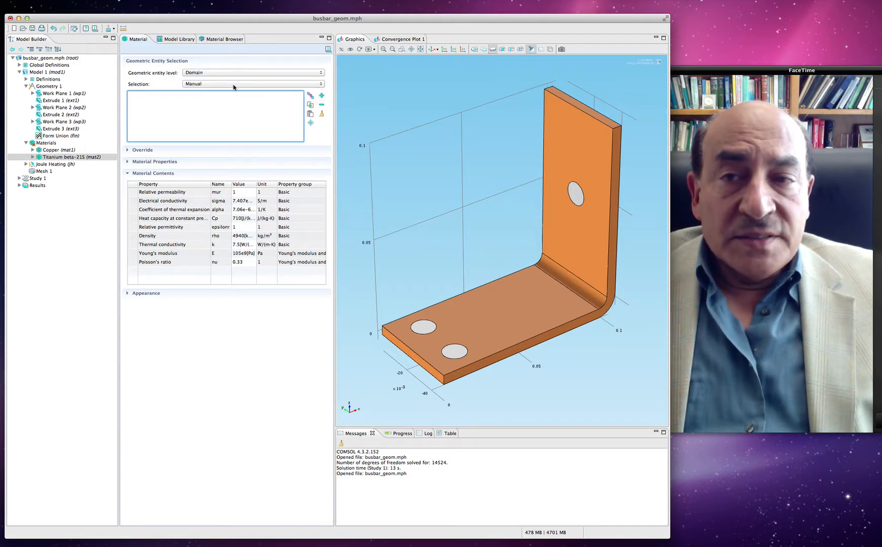
click(233, 84)
click(229, 93)
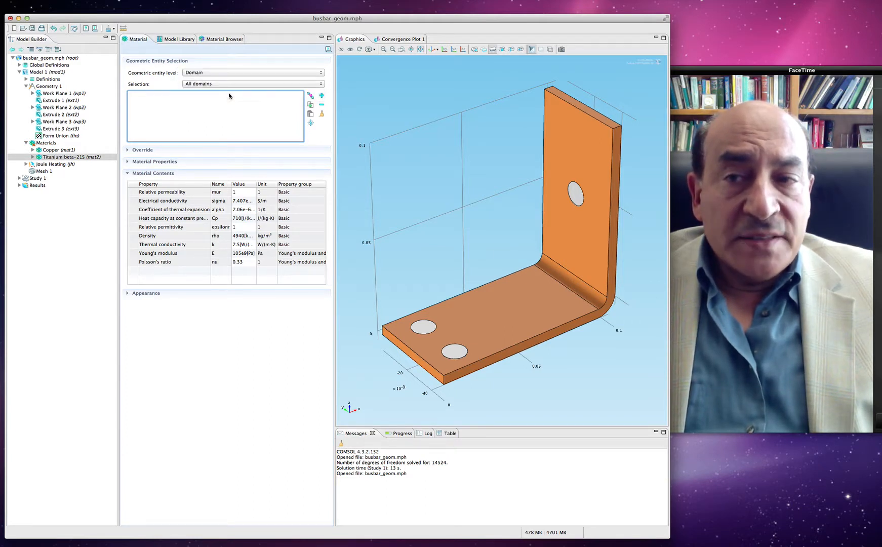
click(166, 95)
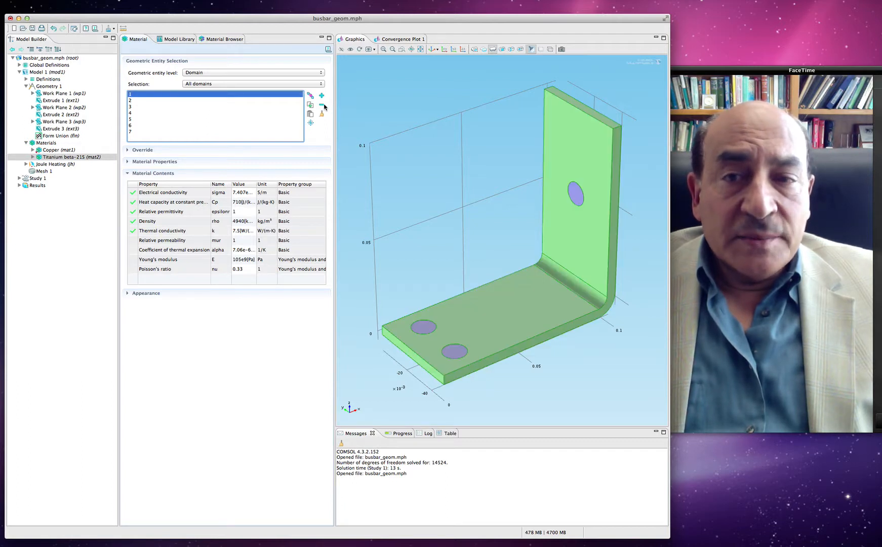
key(Delete)
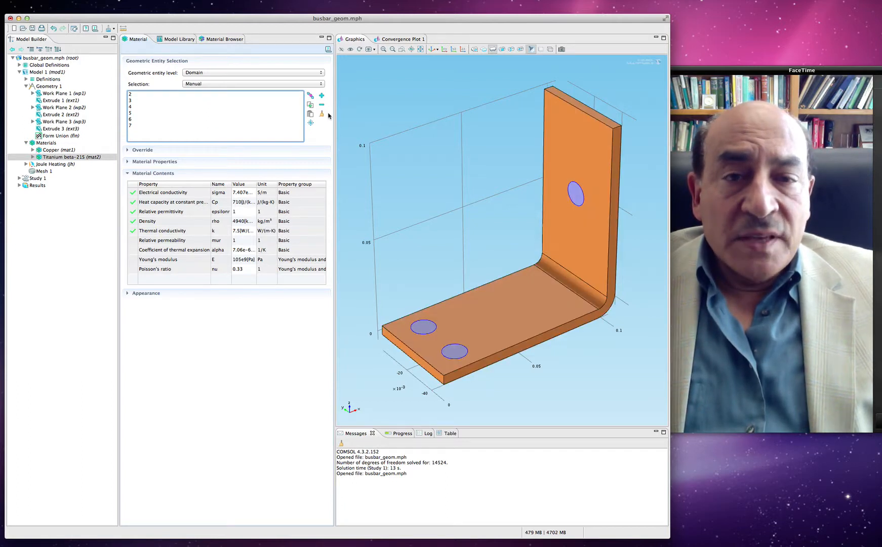
Step: Check which domains are assigned to Titanium beta-21S and to Copper by highlighting their selection entries
click(133, 99)
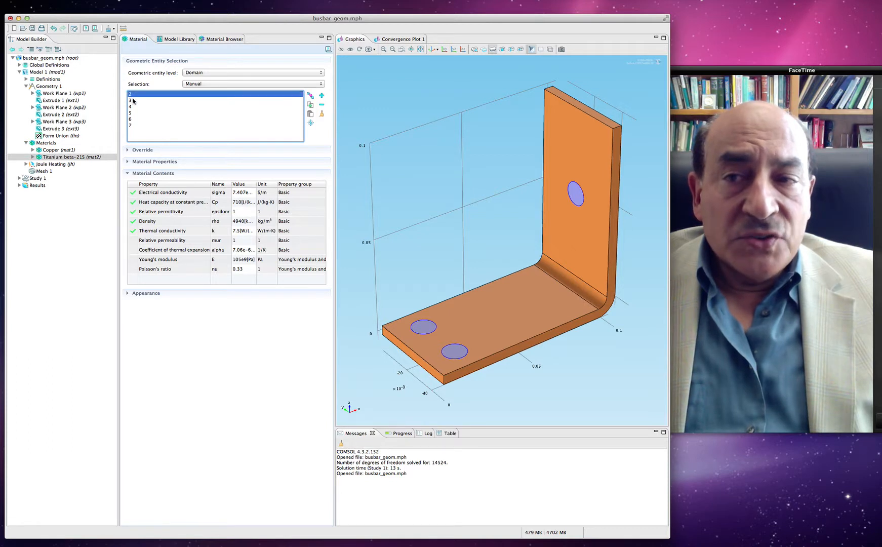
click(133, 107)
click(133, 113)
click(133, 119)
click(135, 126)
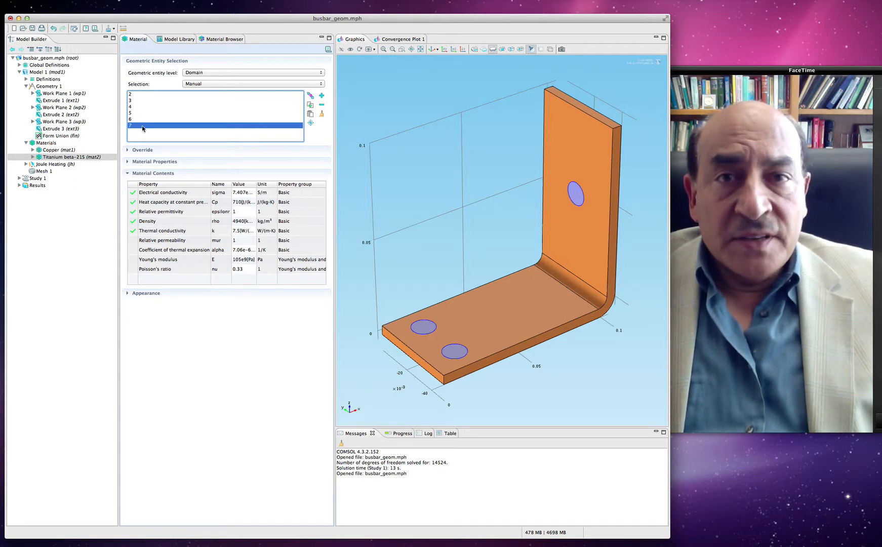
click(63, 151)
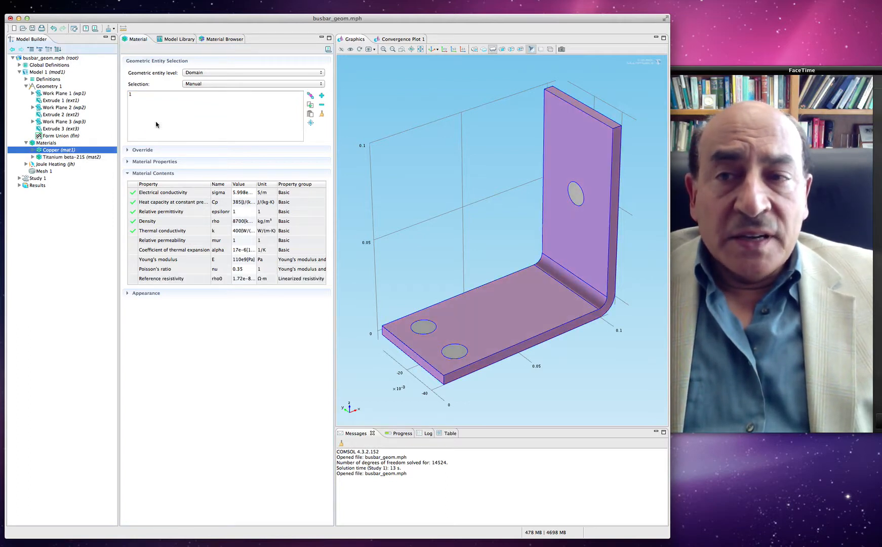
click(147, 96)
click(147, 94)
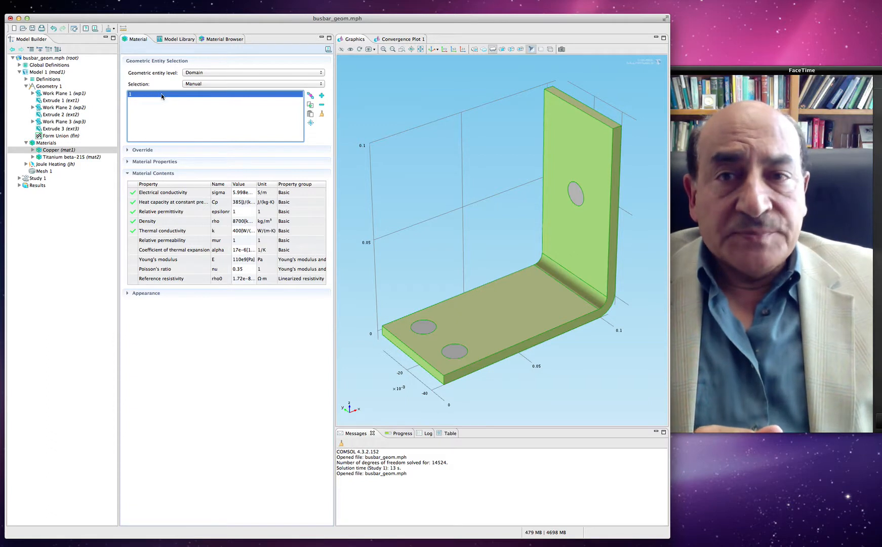
Step: Examine the Joule Heating Model 1 settings and its governing equations, collapsing the Conduction Current, Electric Field and Thermodynamics sections
click(27, 165)
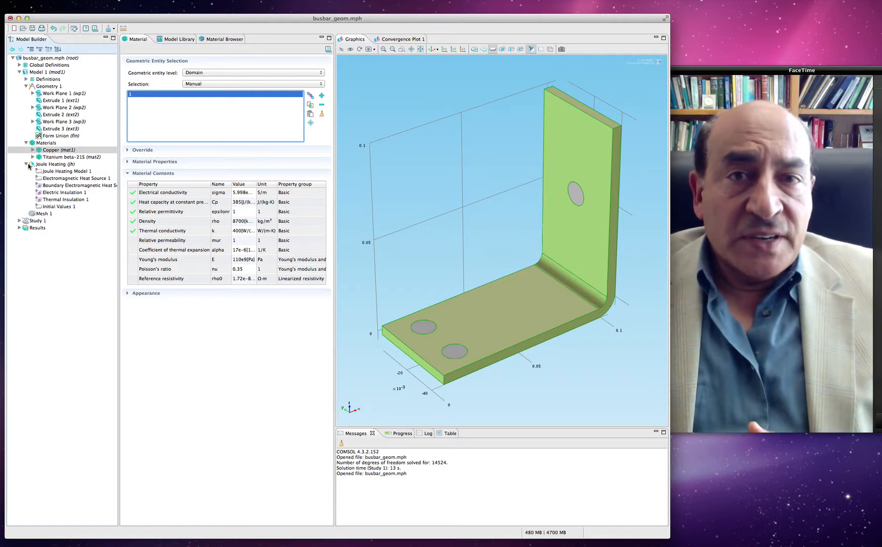
click(61, 172)
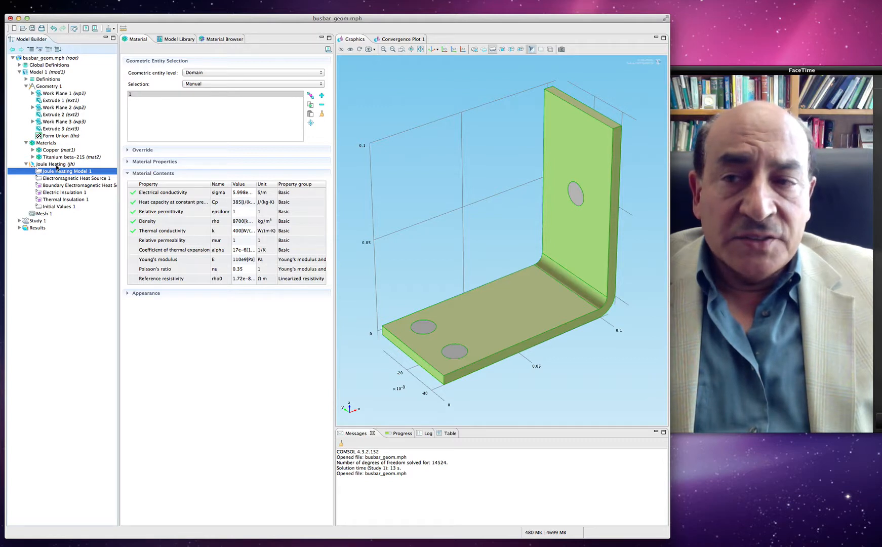
click(58, 170)
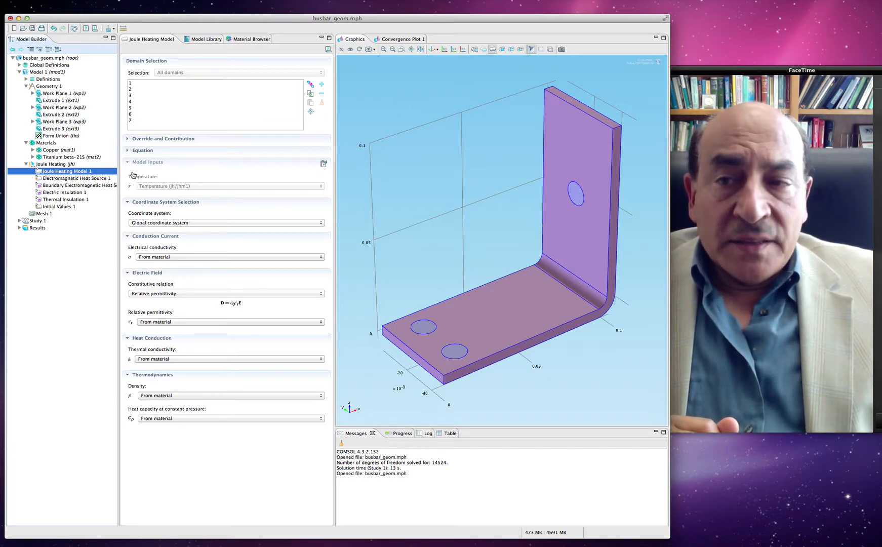
click(128, 237)
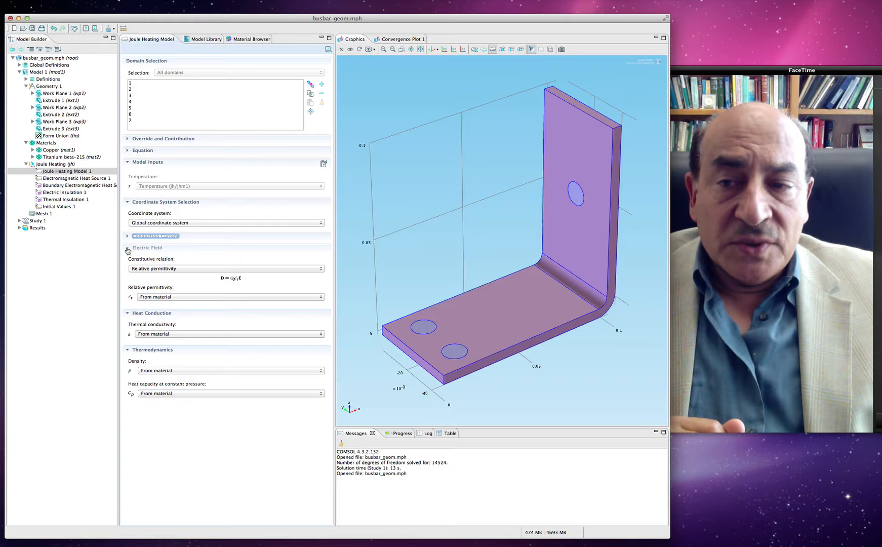
click(128, 248)
click(127, 296)
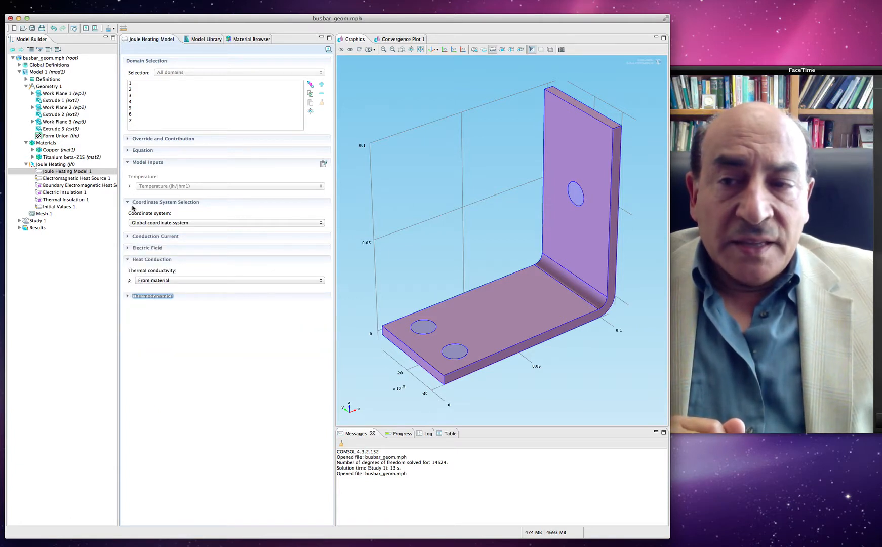
click(128, 151)
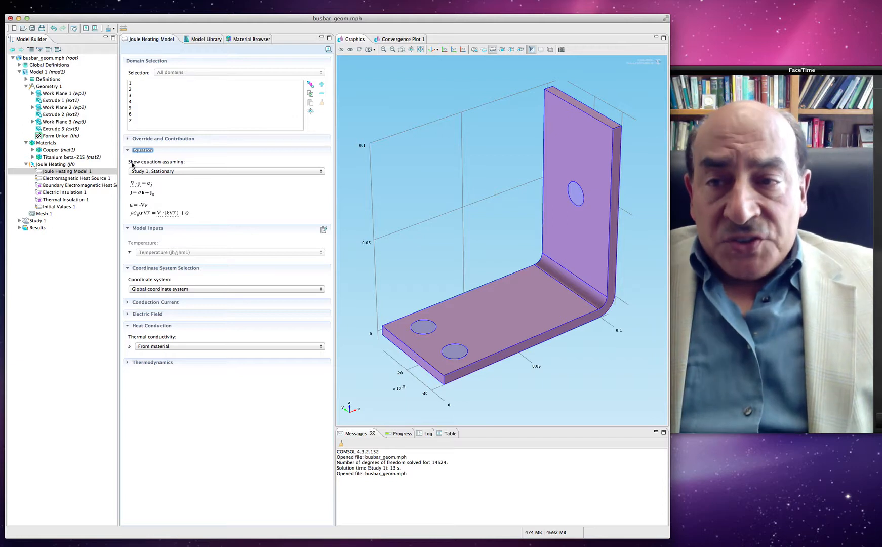
click(128, 150)
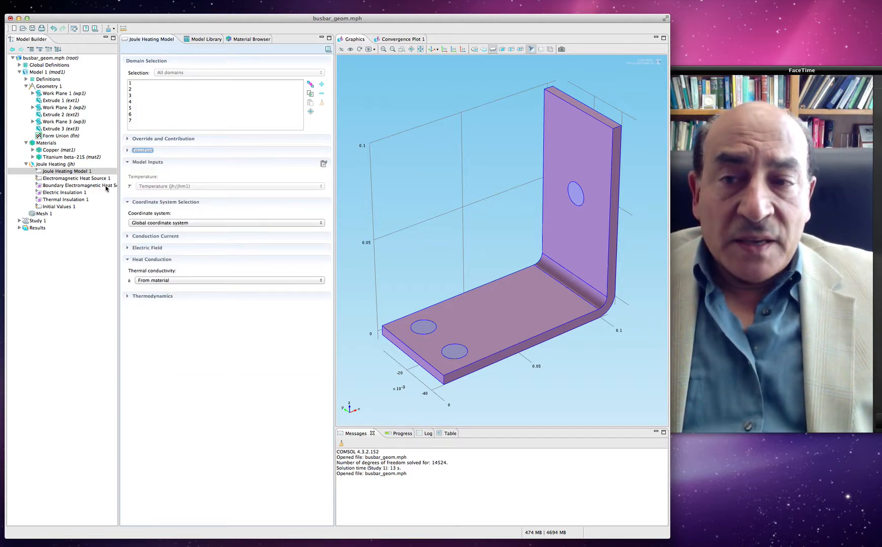
Step: Examine the equations behind the Electromagnetic Heat Source 1, Electric Insulation 1 and Thermal Insulation 1 nodes
click(83, 179)
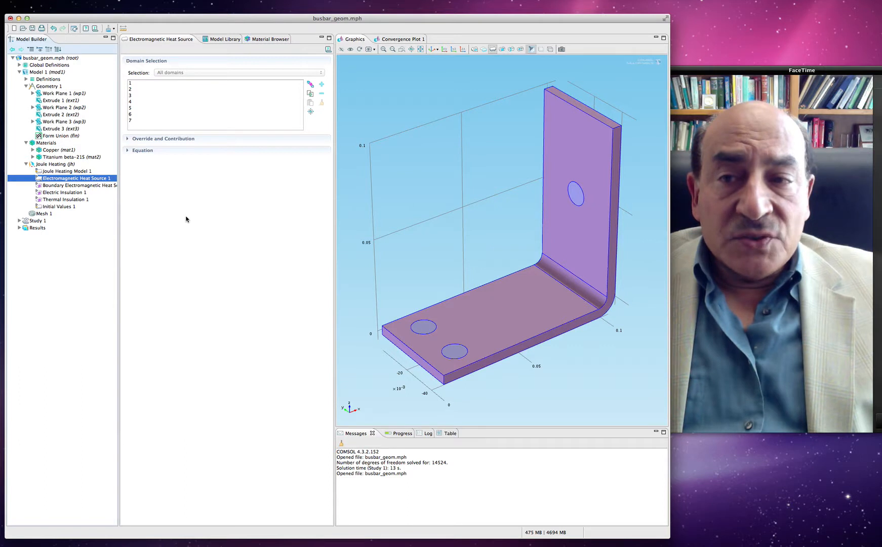
click(131, 152)
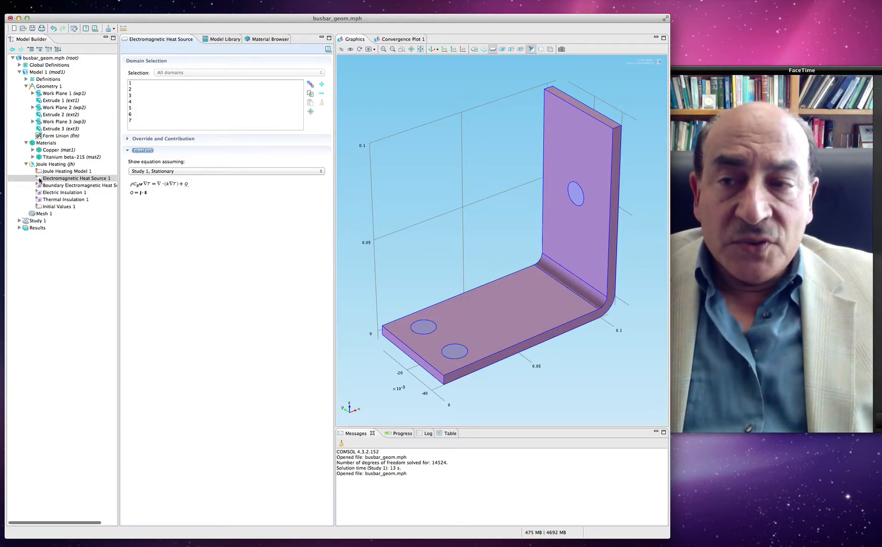
click(64, 193)
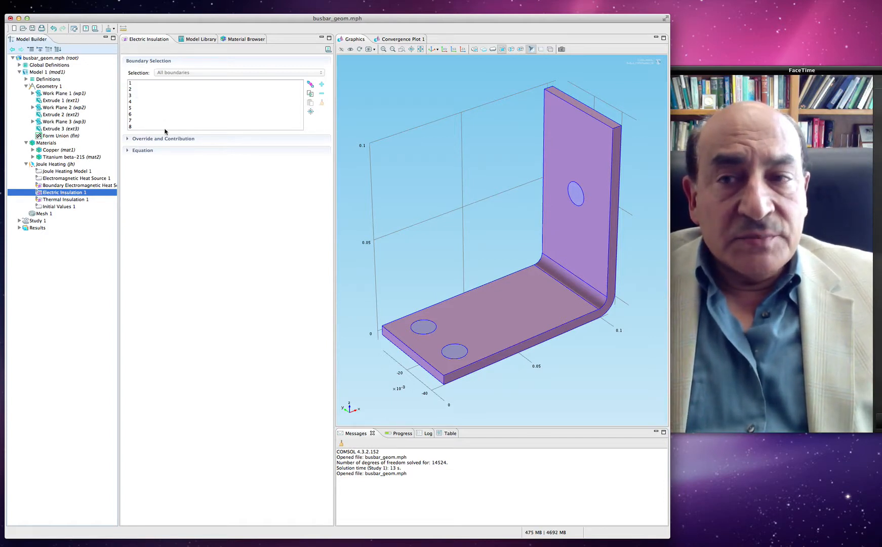
click(129, 151)
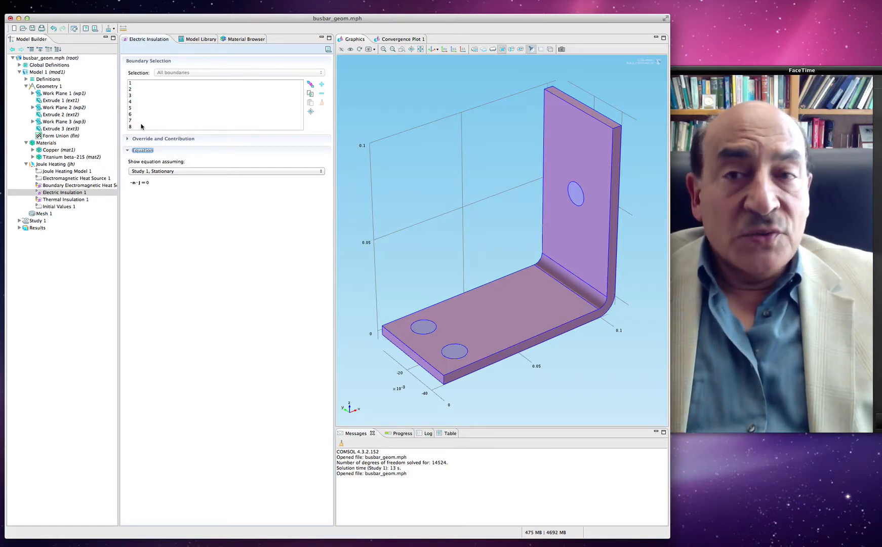
click(51, 200)
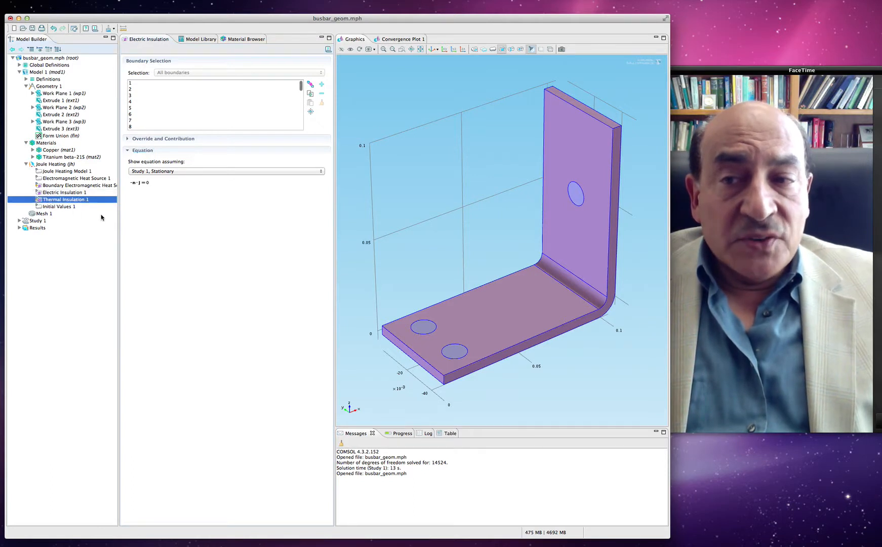
click(128, 150)
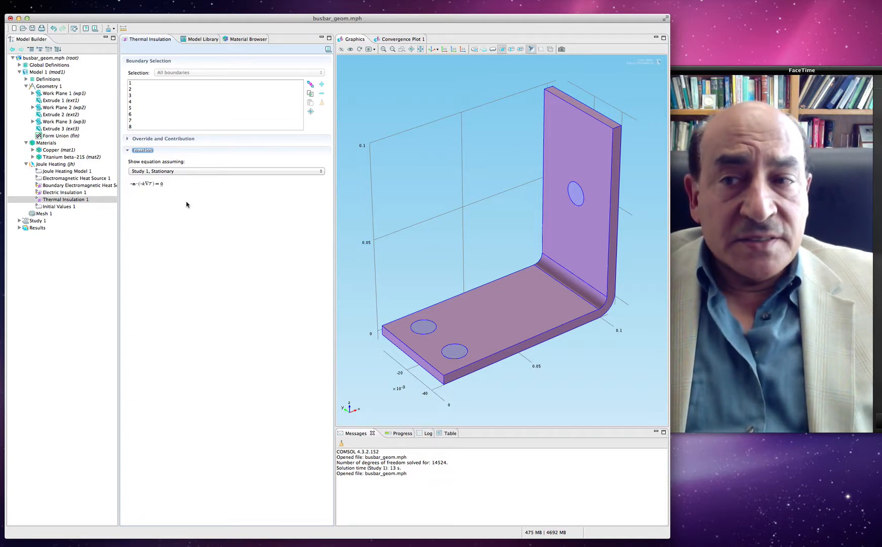
Step: Add a Heat Flux boundary condition to the Joule Heating physics and set its type to Inward heat flux
click(55, 165)
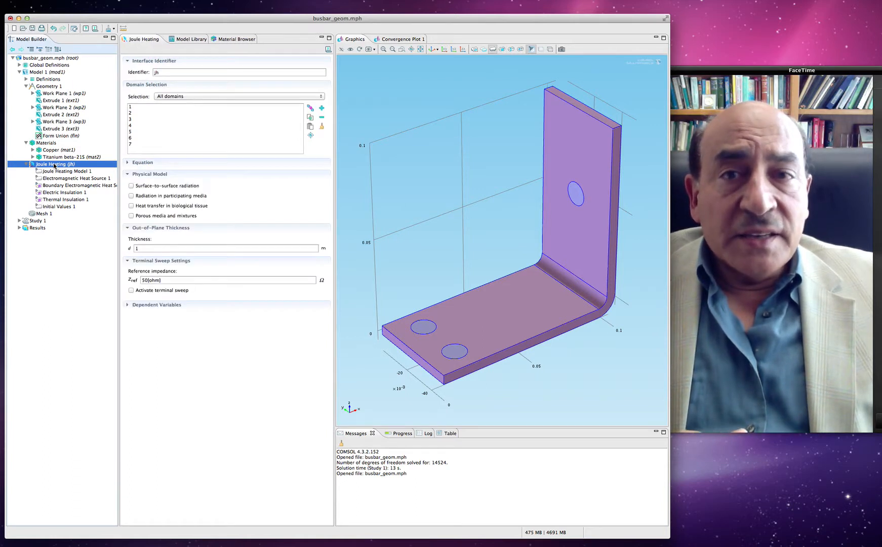
right_click(55, 165)
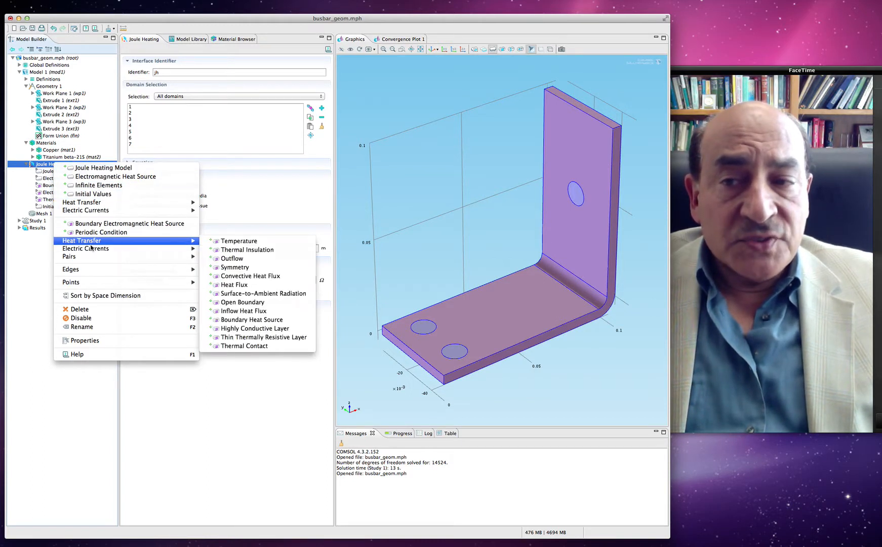
mouse_move(93, 250)
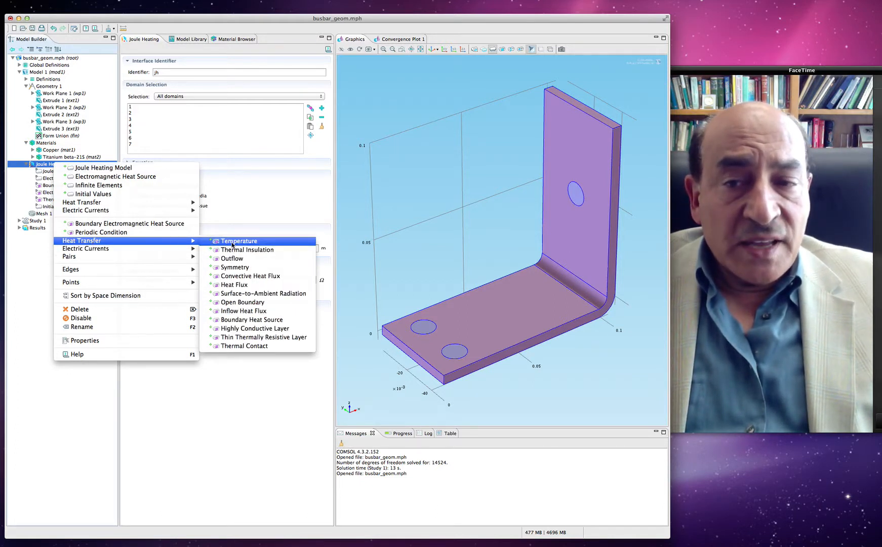
click(236, 286)
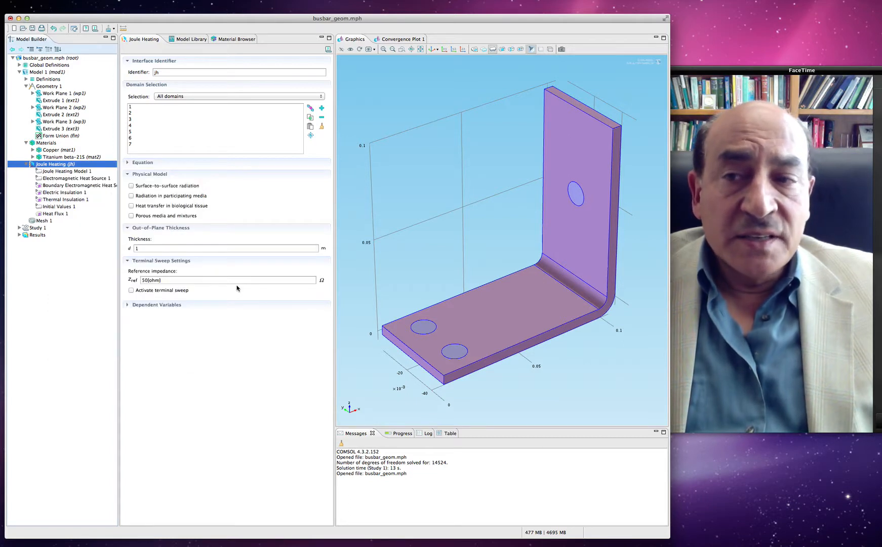
click(58, 215)
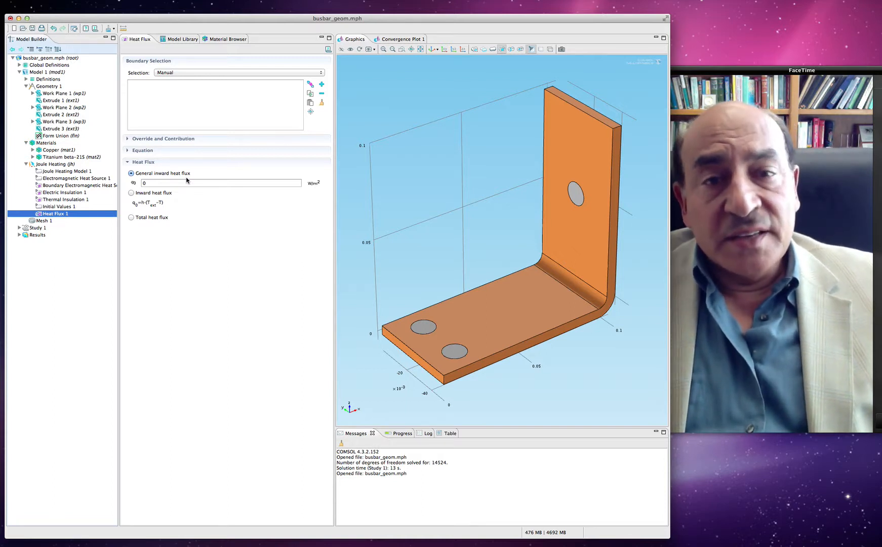
click(131, 192)
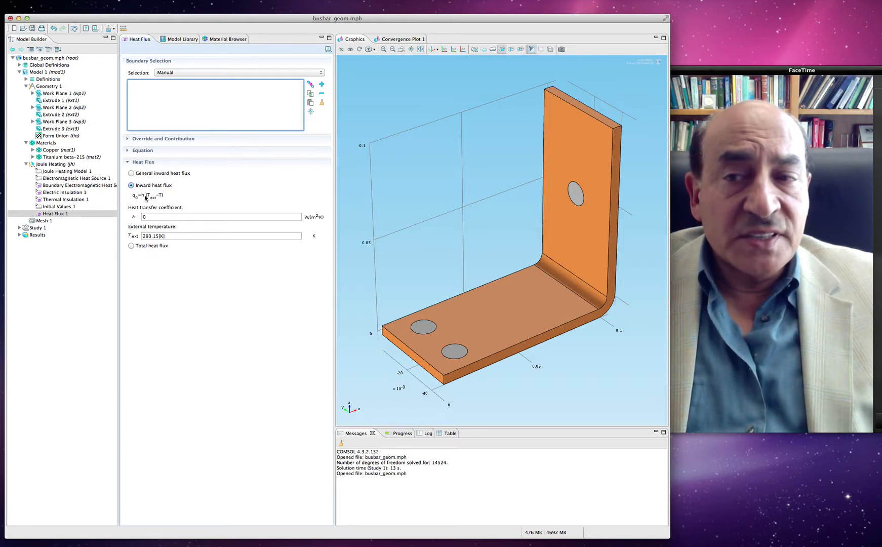
Step: Set the heat transfer coefficient of the Heat Flux 1 condition to the parameter htc
click(151, 216)
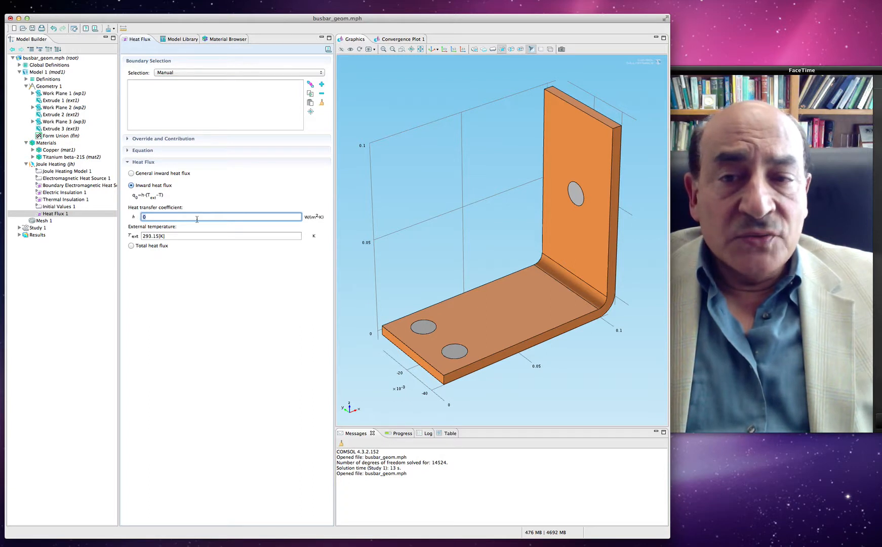
key(BackSpace)
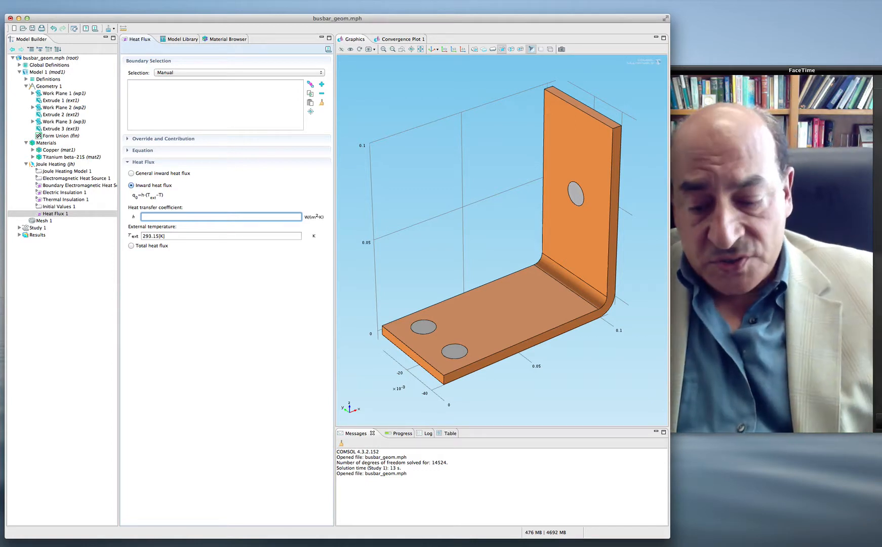
text(htc)
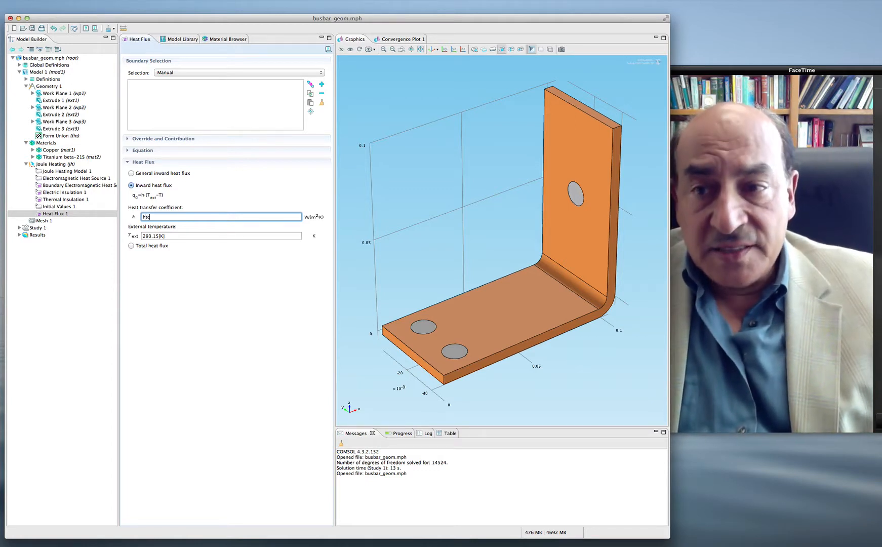
click(271, 193)
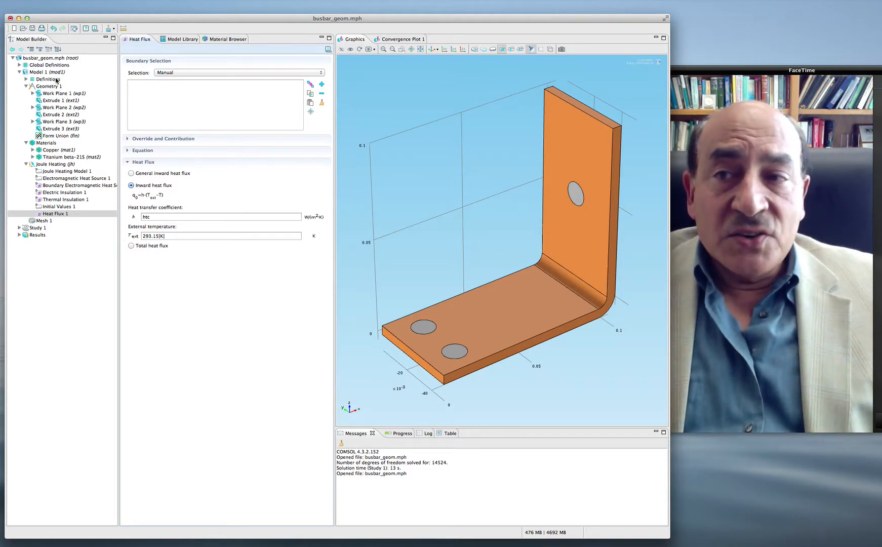
Step: Open the global parameters and review the entries for L, rad_1 and tbb
click(20, 65)
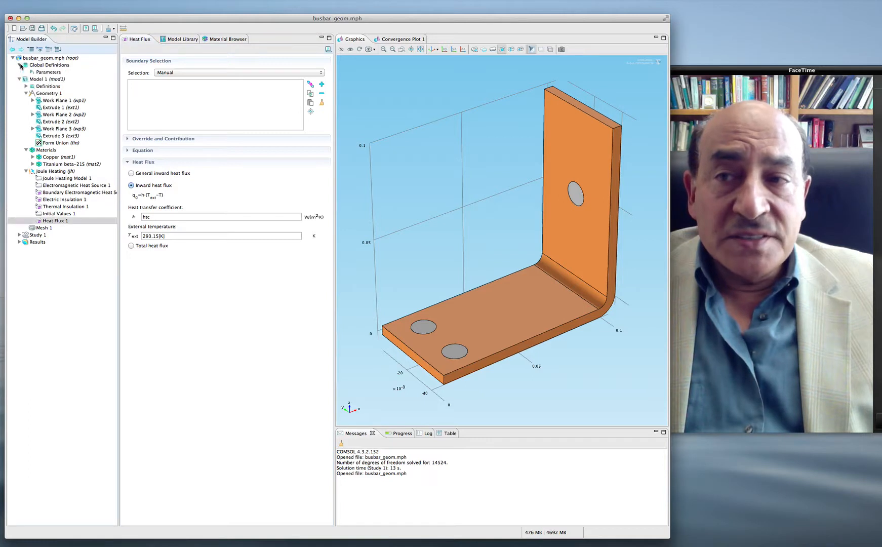
click(49, 73)
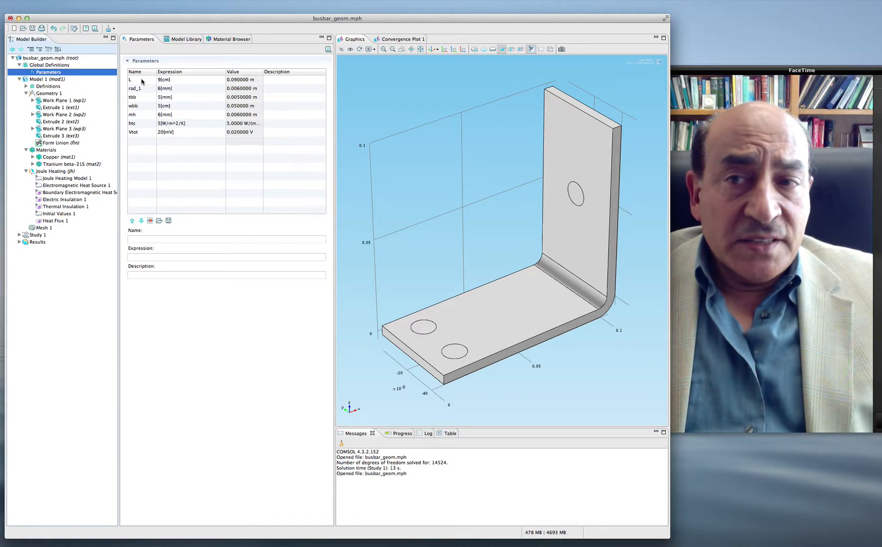
click(142, 81)
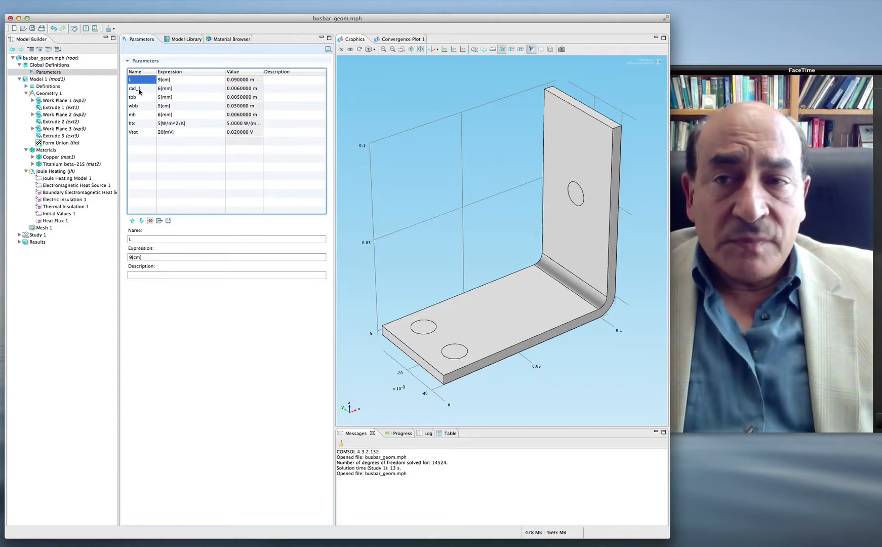
click(140, 90)
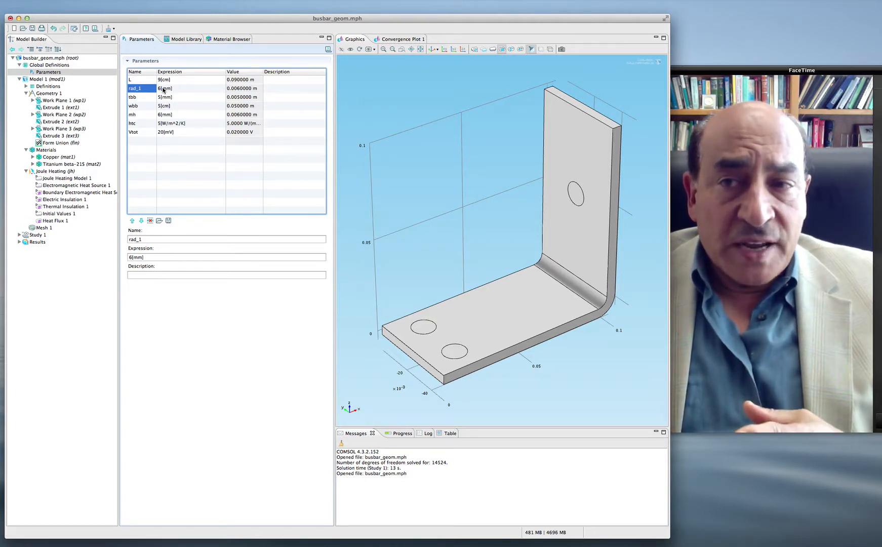
click(137, 98)
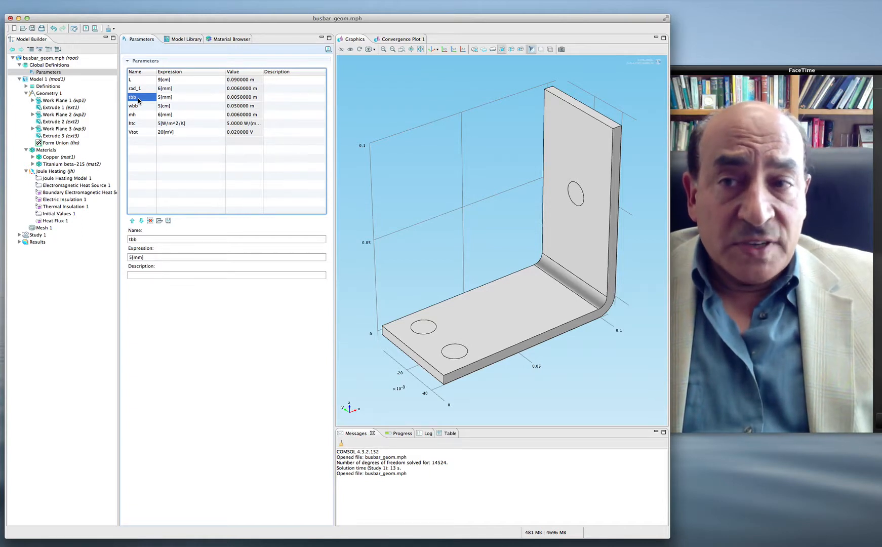
Step: Set the expression of the busbar width parameter wbb to 10[cm]
click(141, 107)
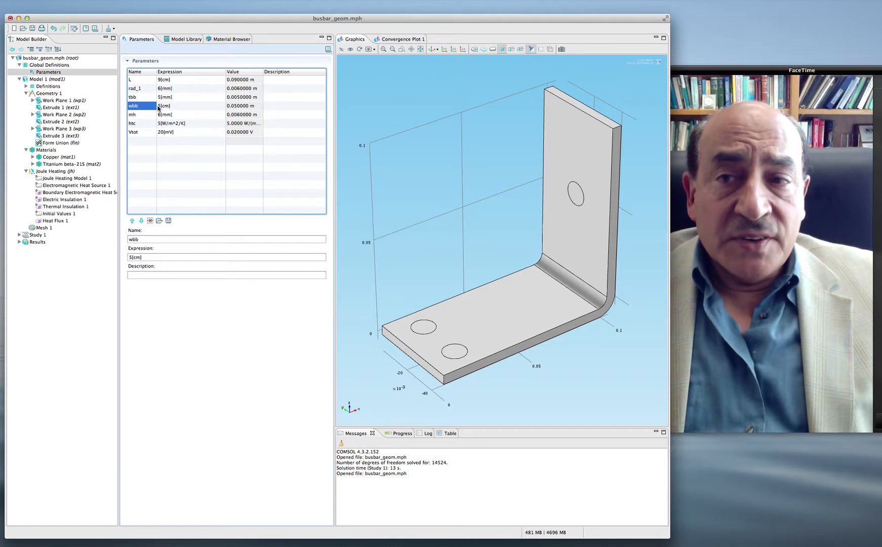
click(161, 107)
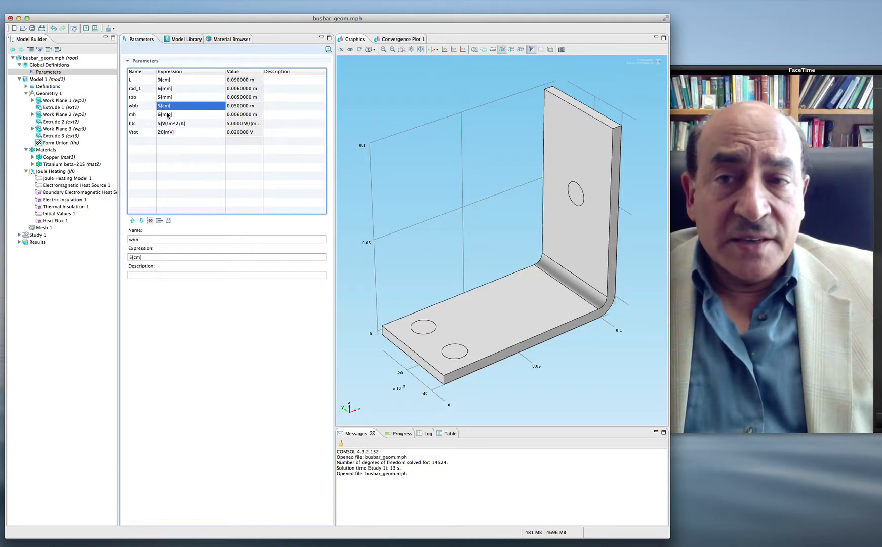
click(162, 106)
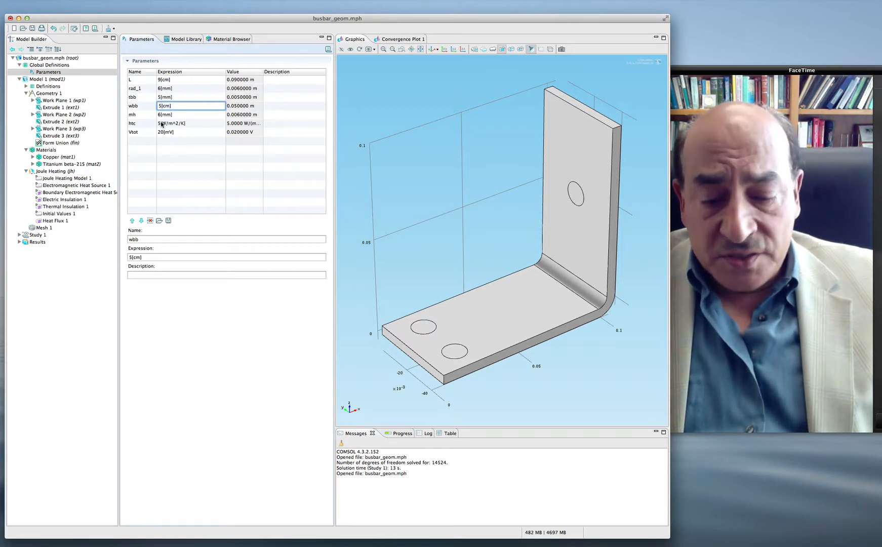
key(BackSpace)
text(10)
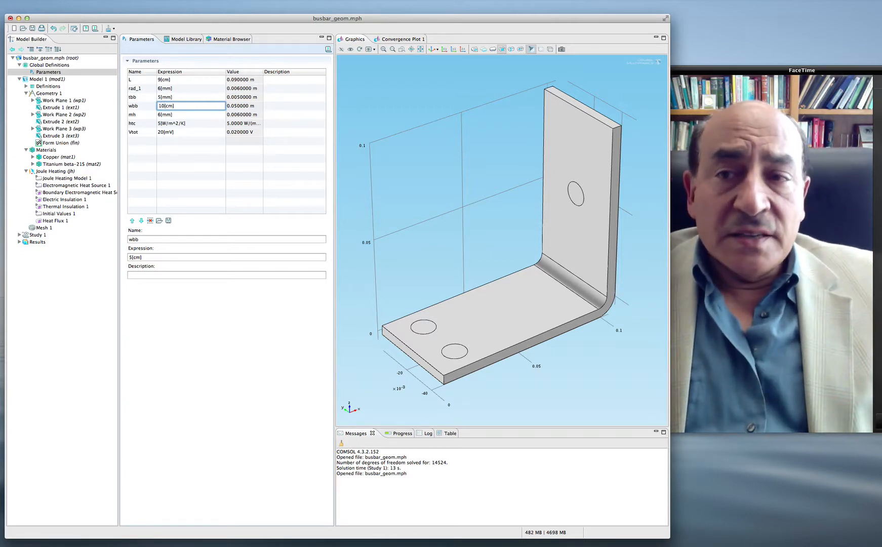
click(190, 152)
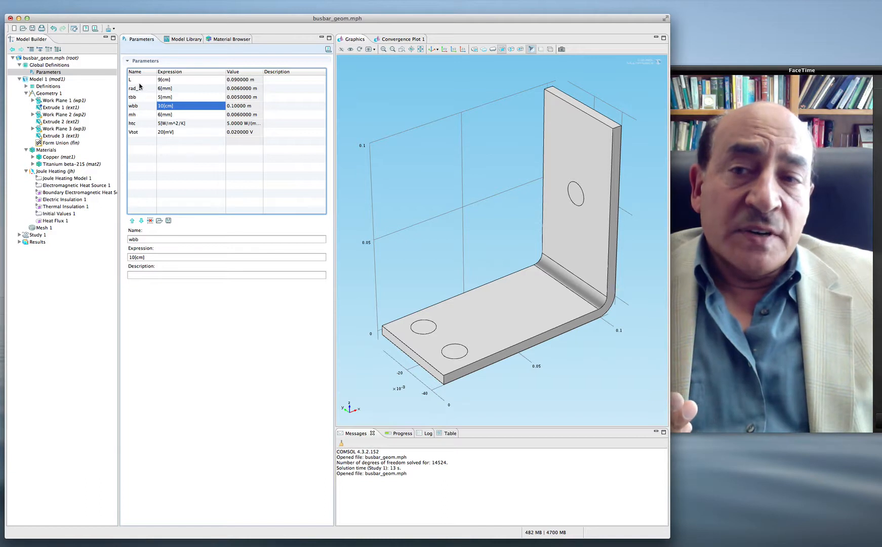
Step: Check the htc and Vtot parameter entries and rebuild all of Geometry 1 with the changed width
click(165, 124)
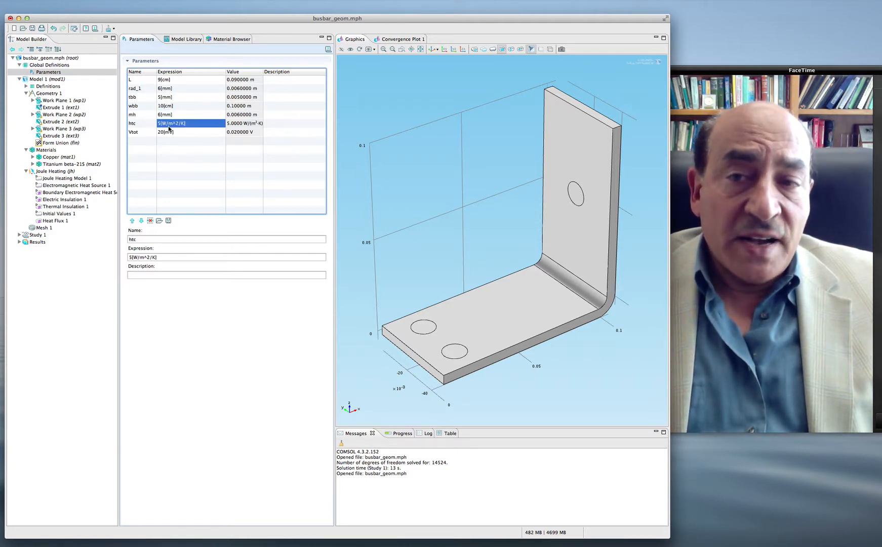
click(134, 134)
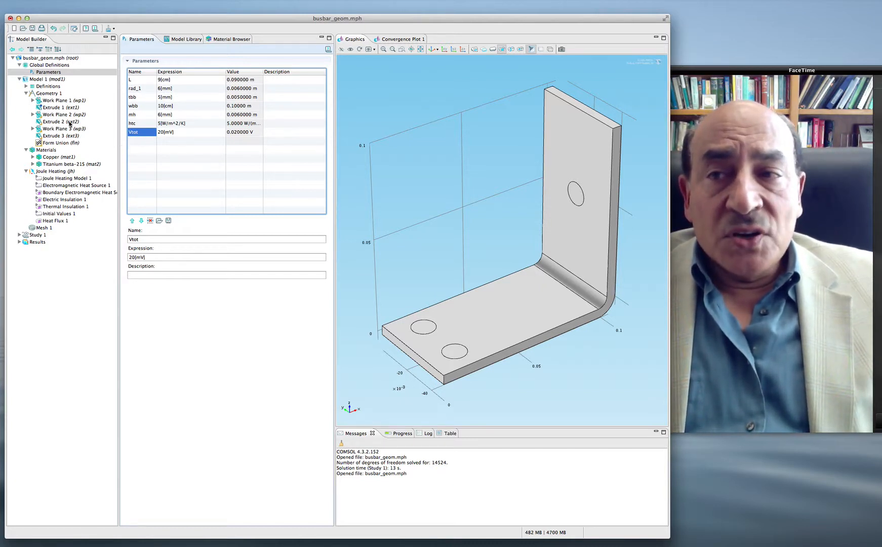
click(45, 94)
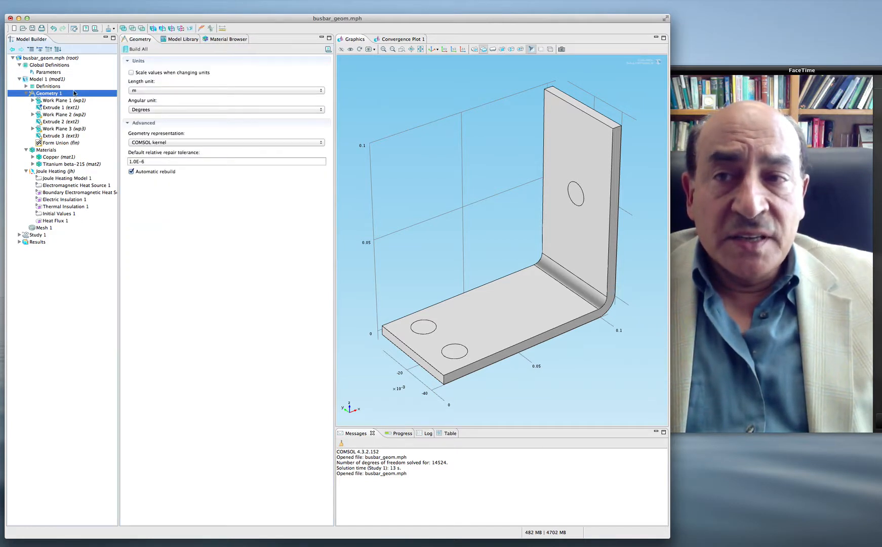
click(132, 49)
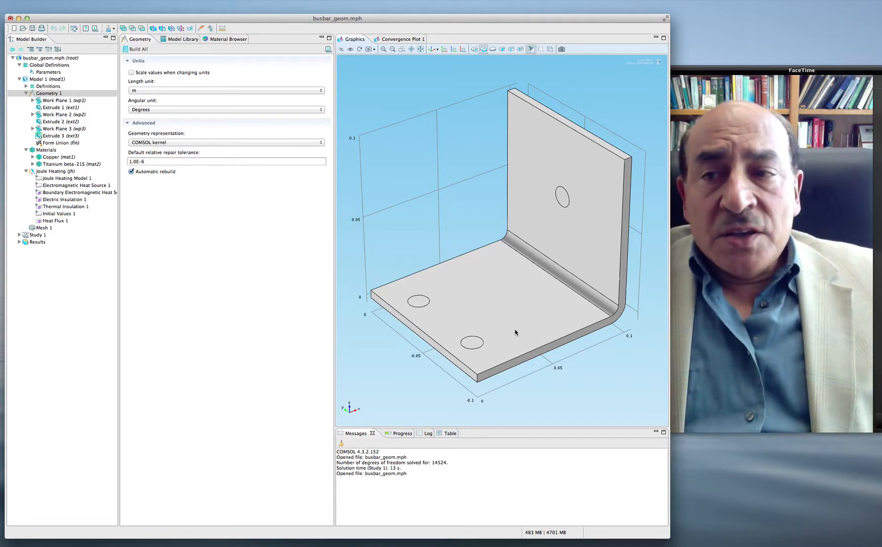
Step: Apply the Heat Flux 1 condition to all boundaries of the busbar
click(61, 221)
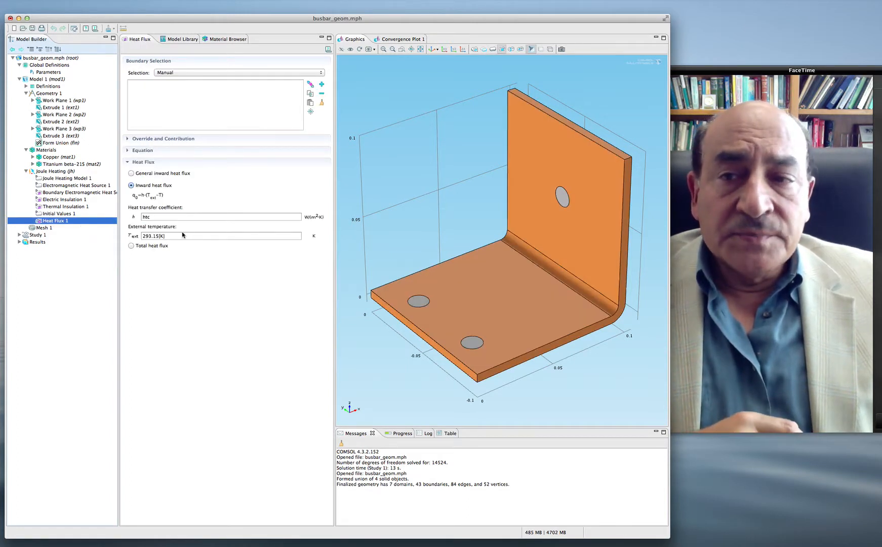
click(178, 104)
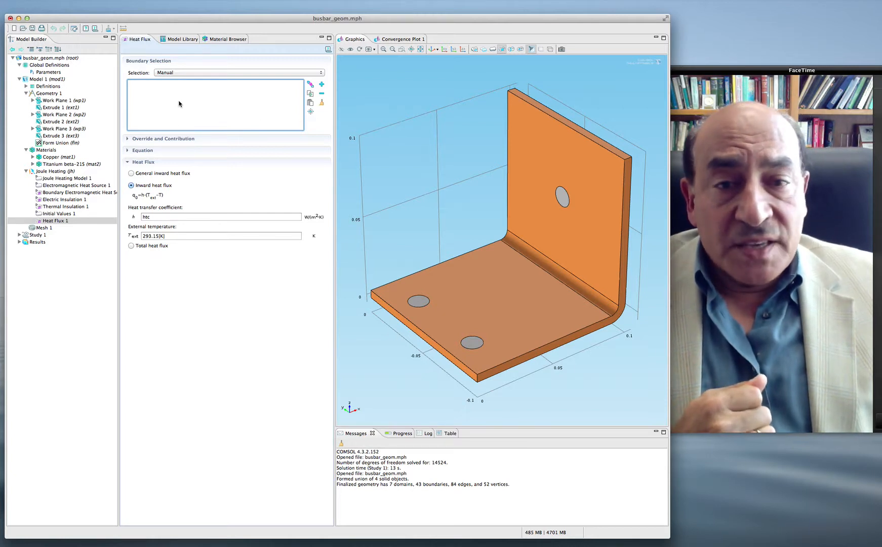
click(203, 72)
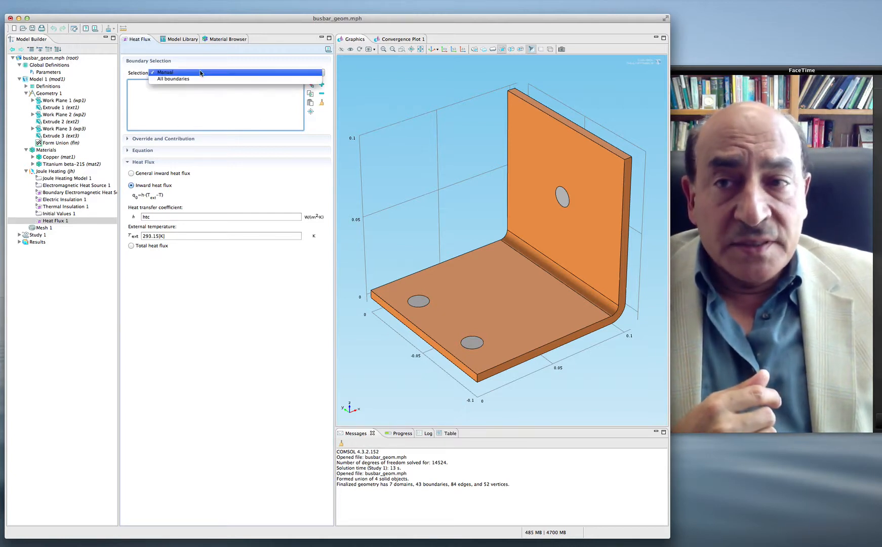
click(195, 79)
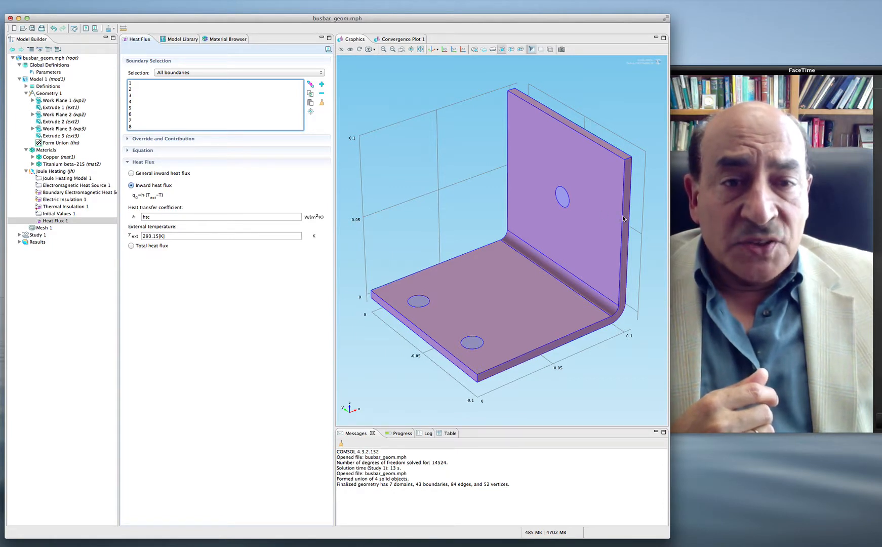
Step: Exclude the outer end faces of the three titanium bolts from the Heat Flux 1 boundary selection
drag(622, 216, 534, 168)
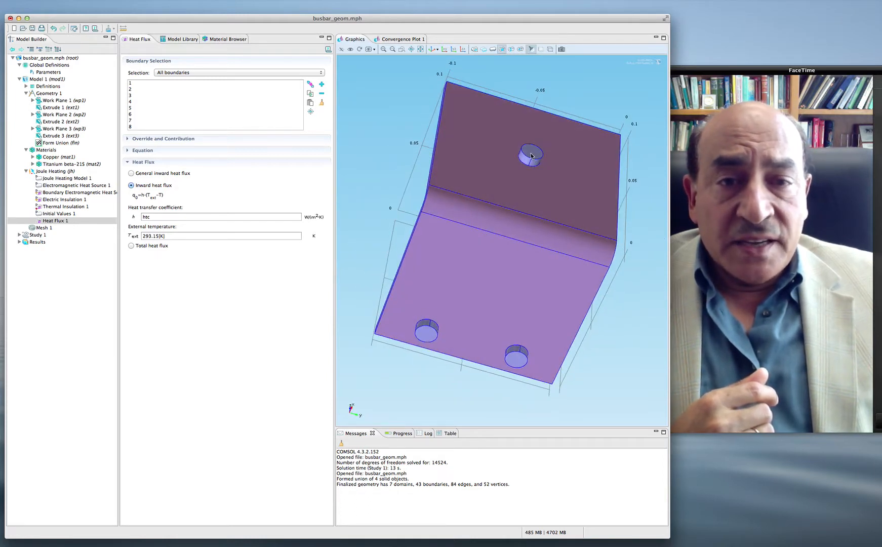
click(531, 155)
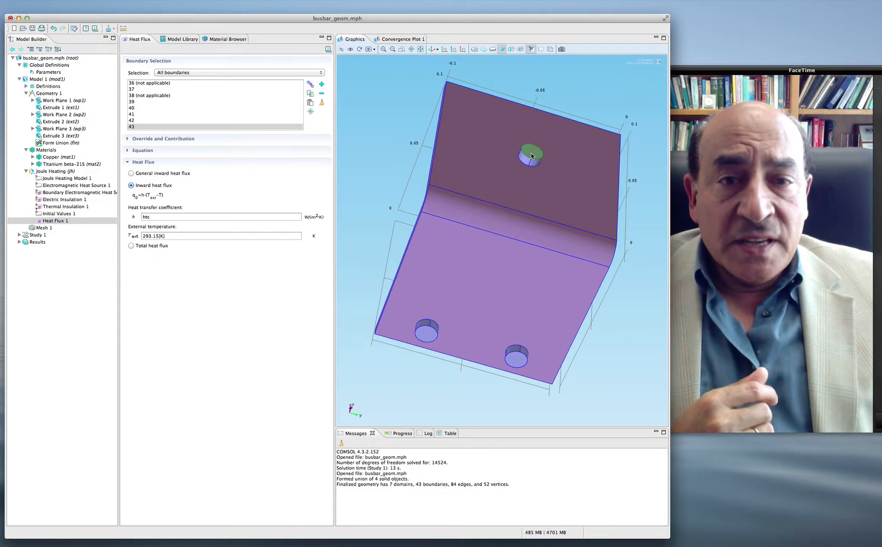
click(531, 156)
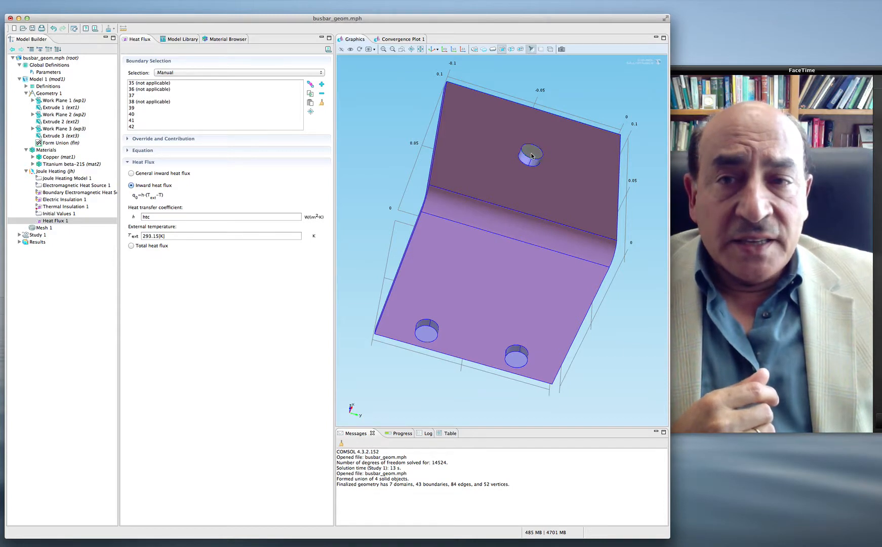
click(426, 338)
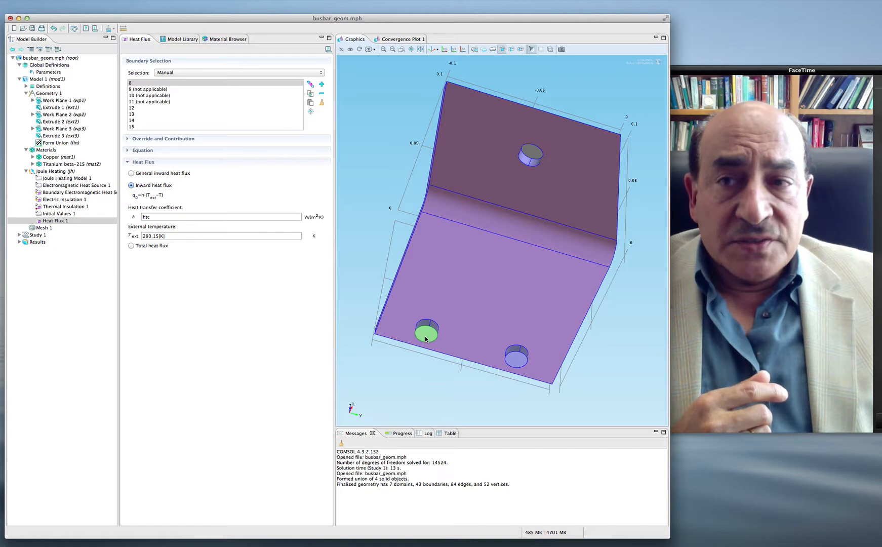
click(426, 338)
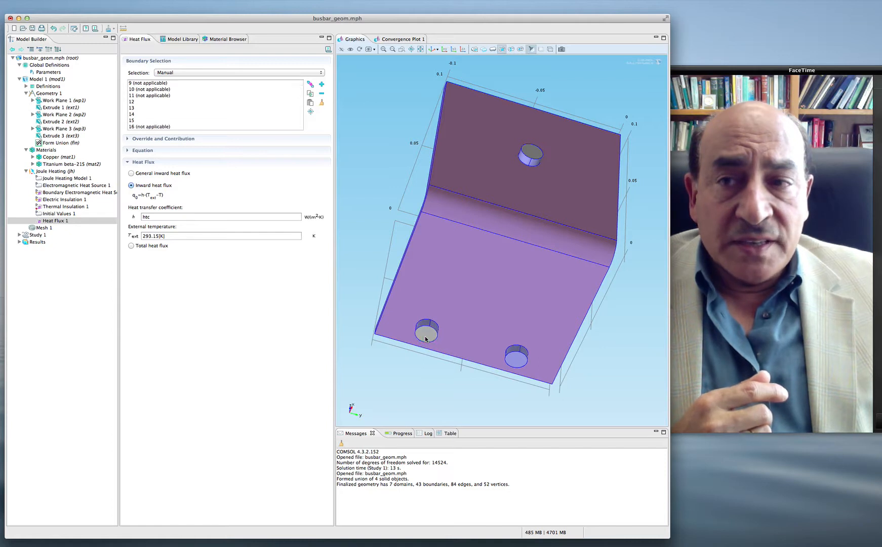
click(517, 365)
click(517, 365)
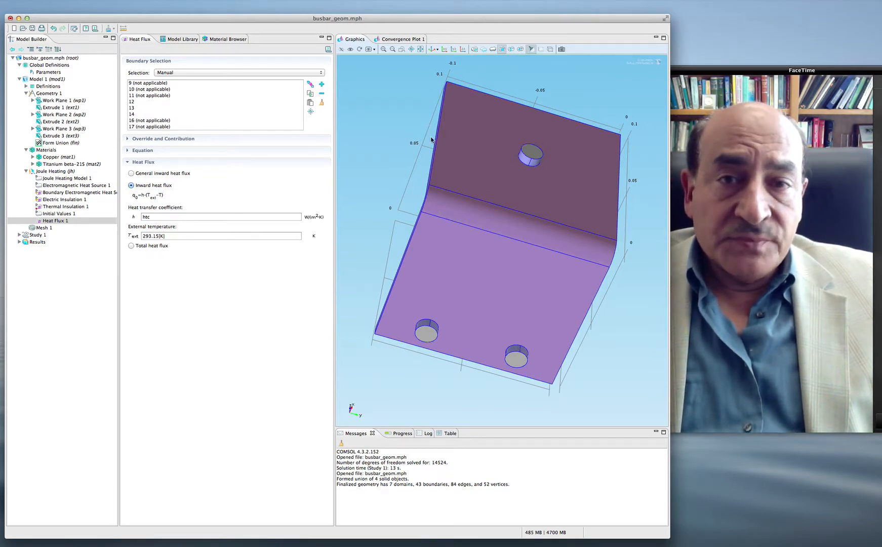
click(421, 50)
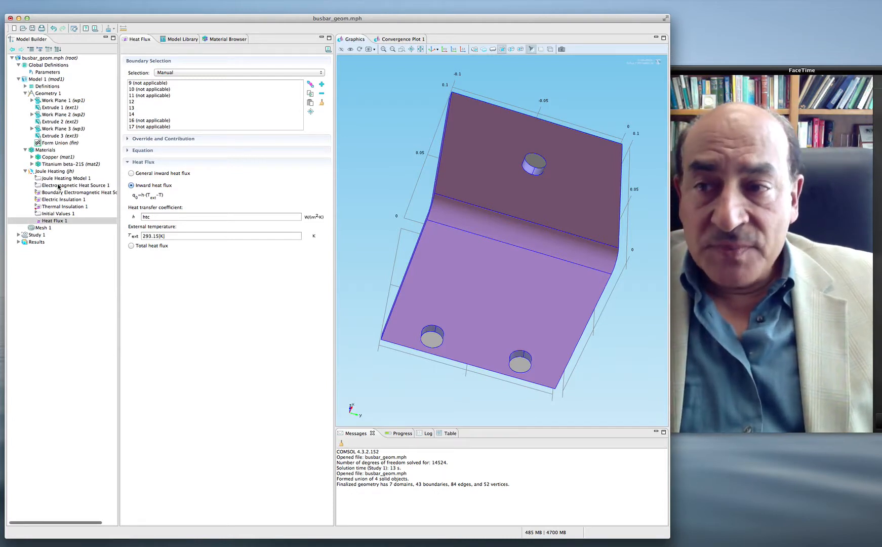
Step: Open the Joule Heating interface settings and inspect the busbar and its bolts from both sides
click(53, 172)
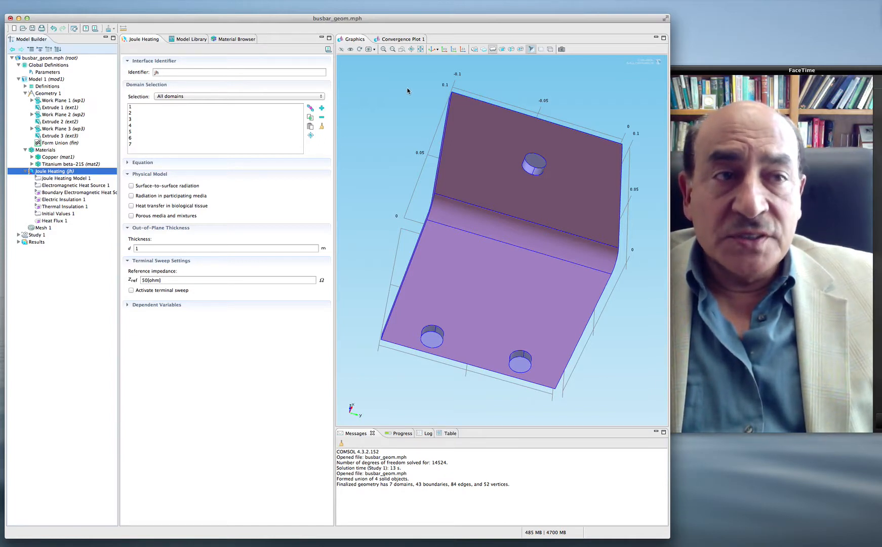
click(423, 50)
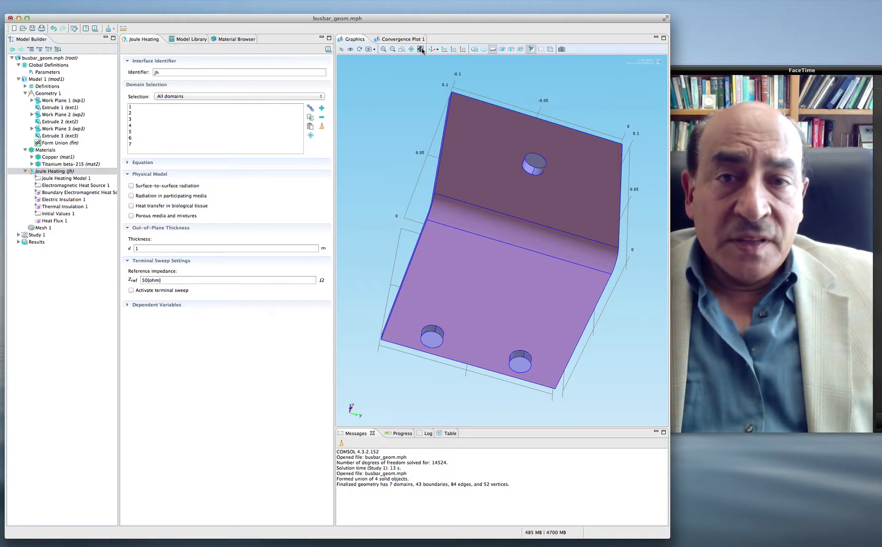
drag(456, 198, 553, 234)
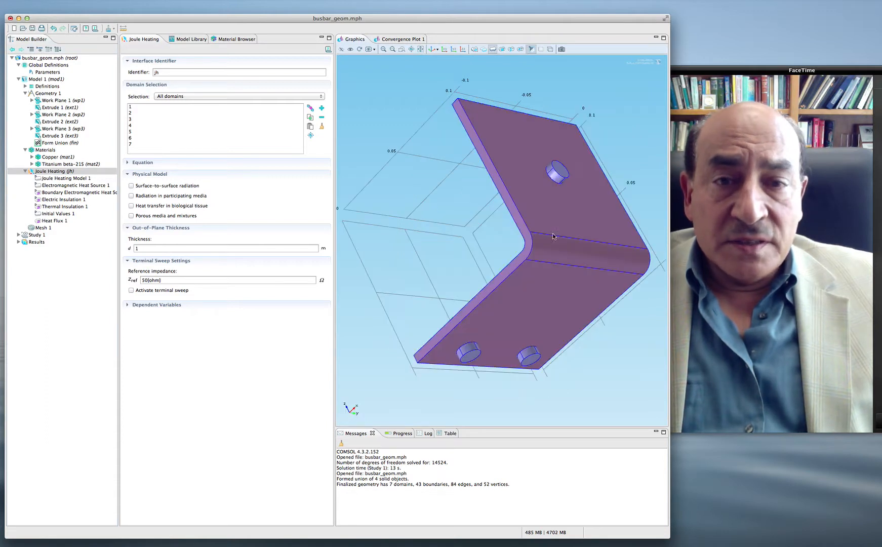
click(411, 50)
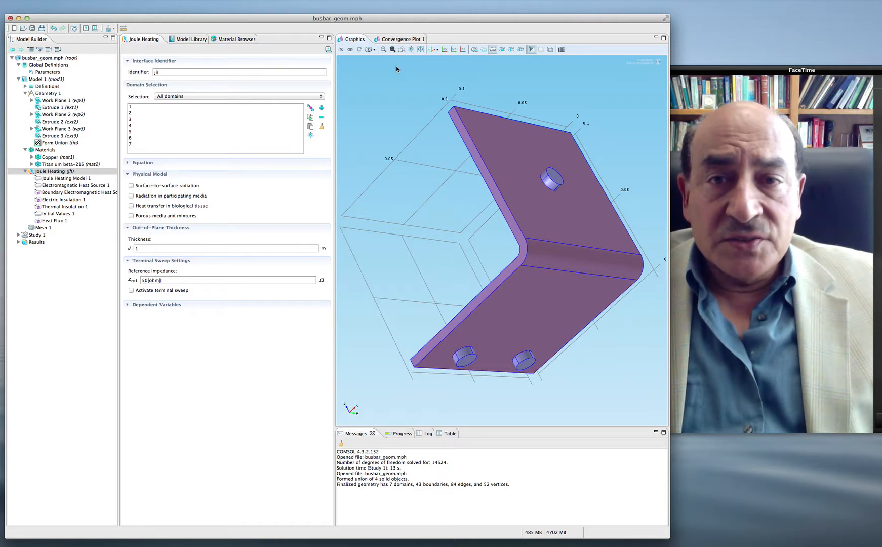
drag(538, 272, 608, 288)
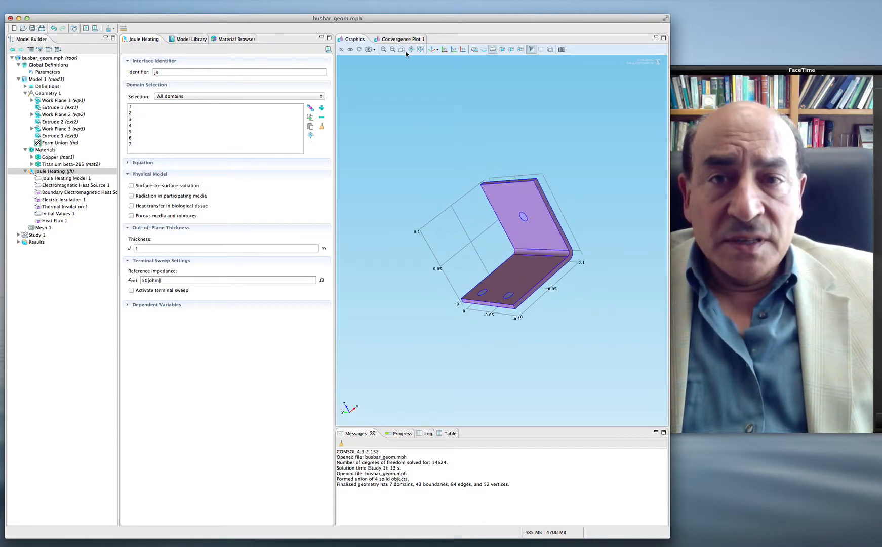
click(383, 49)
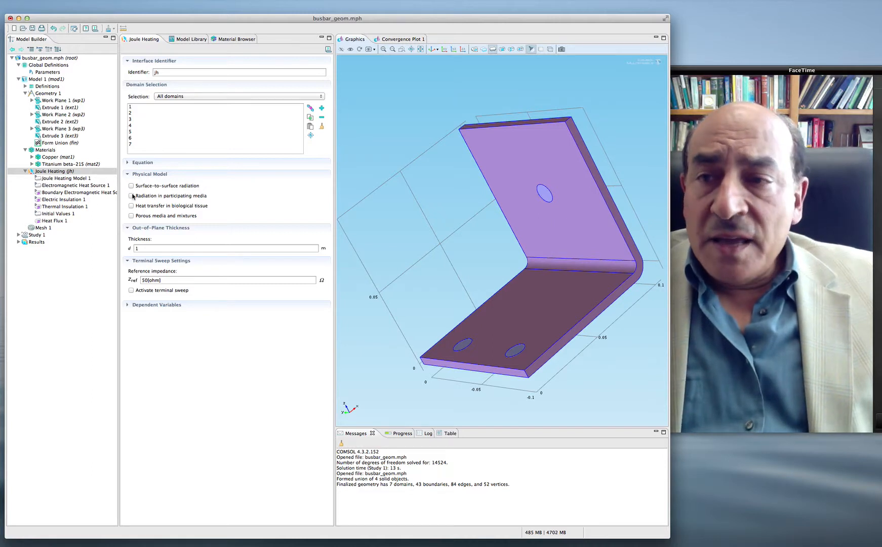
Step: Add an Electric Potential boundary condition to the Joule Heating interface
click(47, 172)
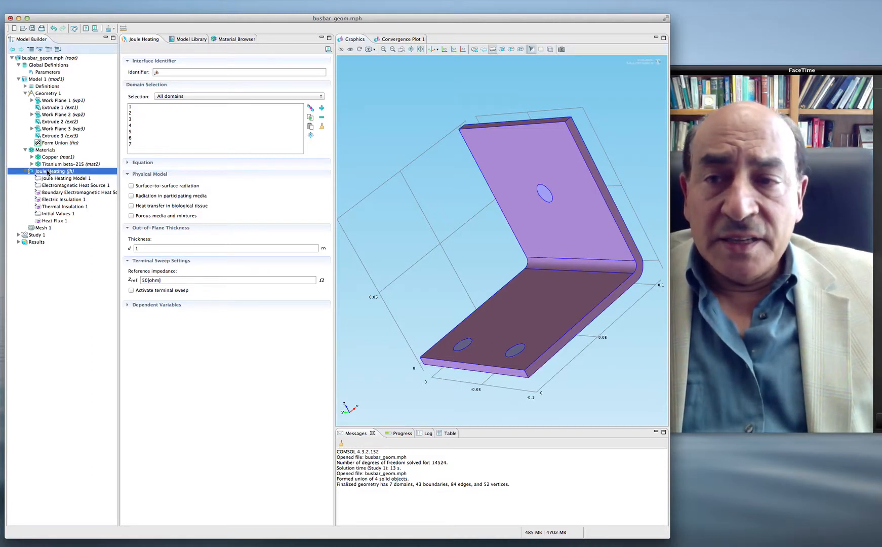
right_click(48, 172)
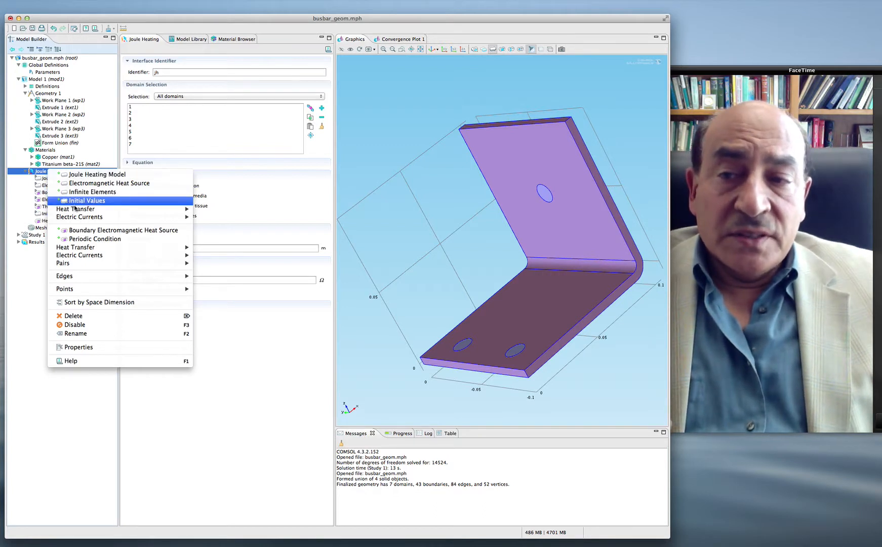
mouse_move(85, 211)
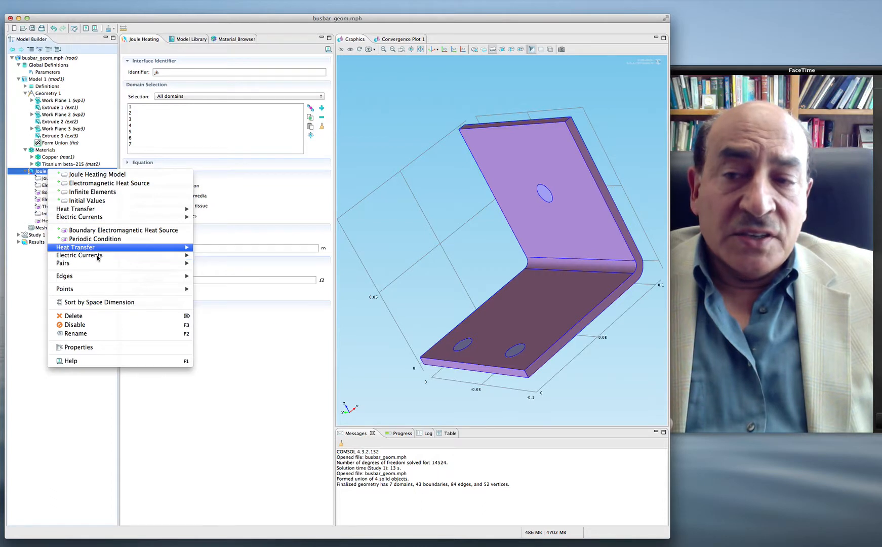
mouse_move(97, 256)
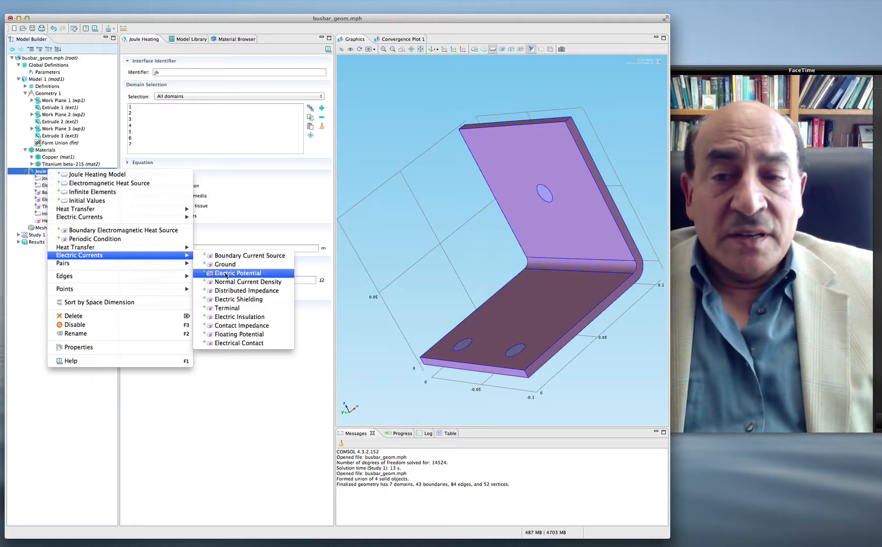
click(227, 274)
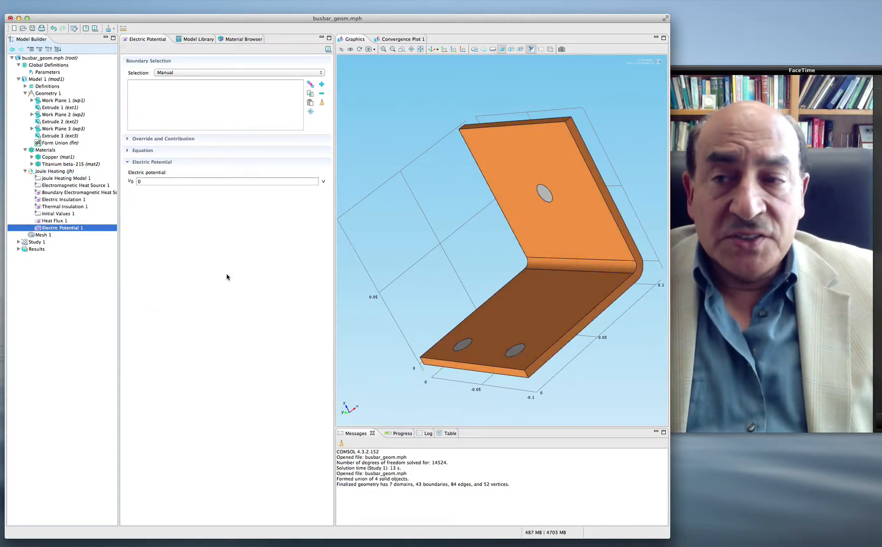
Step: Assign the end face of the single bolt on the upright plate to Electric Potential 1 and set its potential to Vtot
click(207, 89)
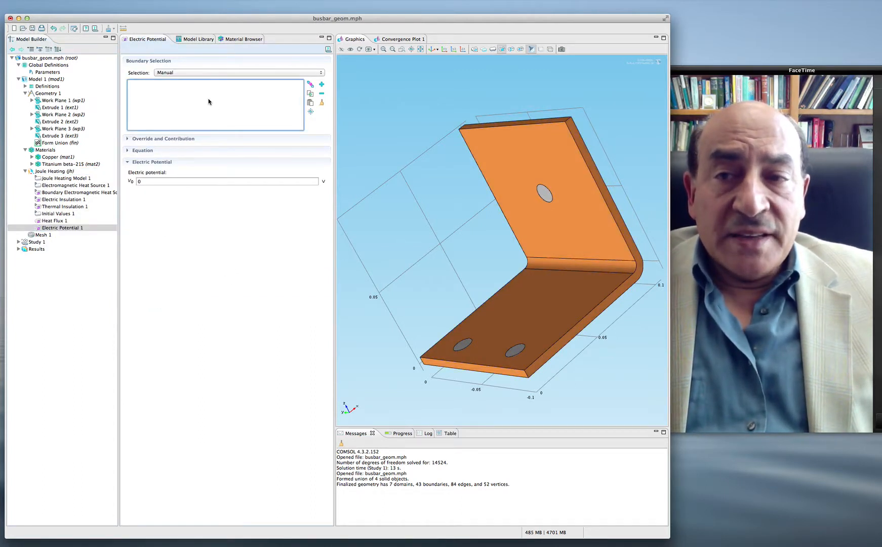
click(545, 194)
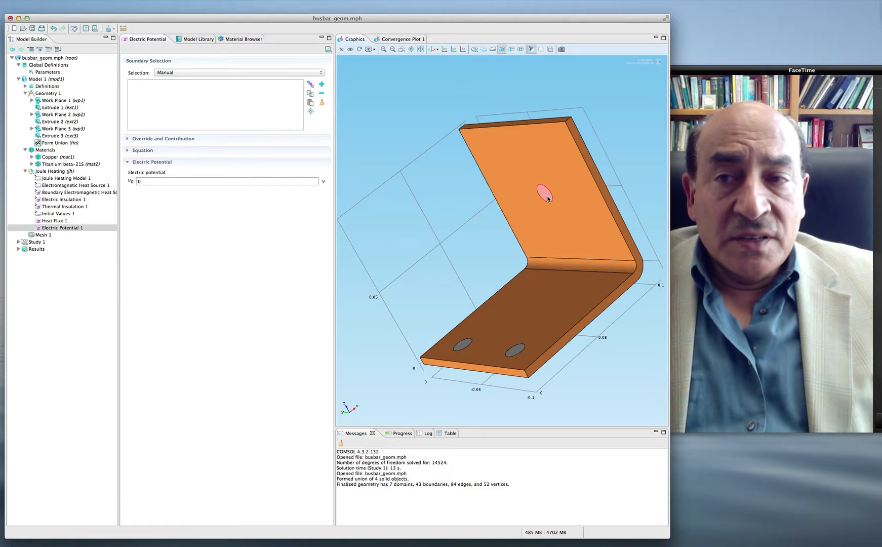
right_click(547, 198)
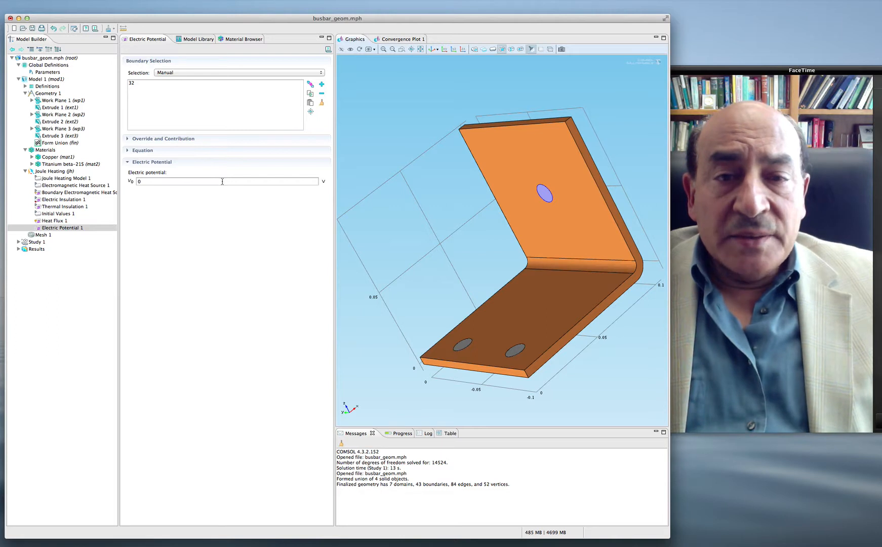
click(155, 181)
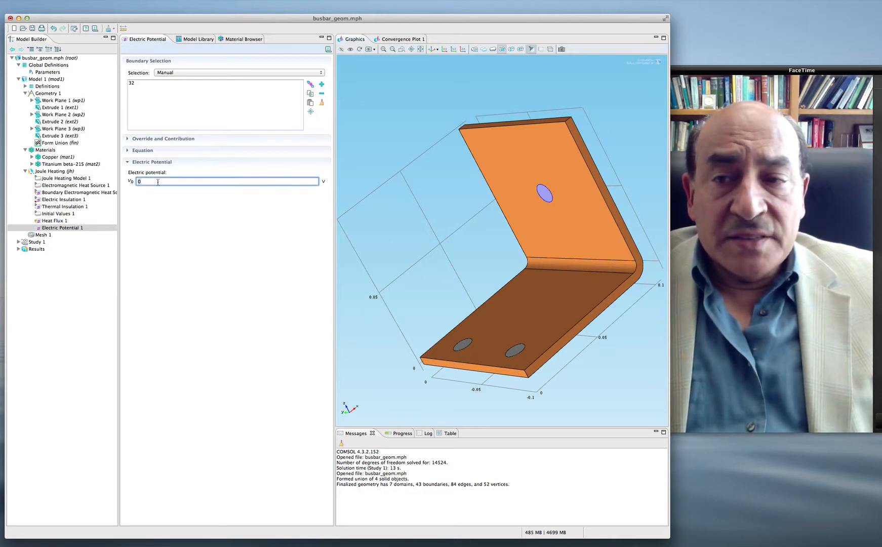
key(BackSpace)
text(Vtot)
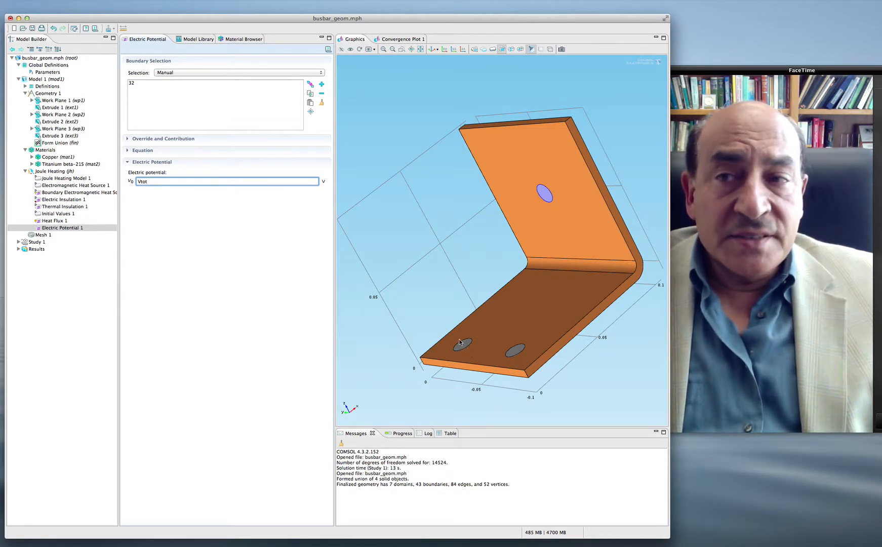
Step: Add a Ground boundary condition to Joule Heating and assign it to the end faces of the two bolts in the lower plate
click(53, 172)
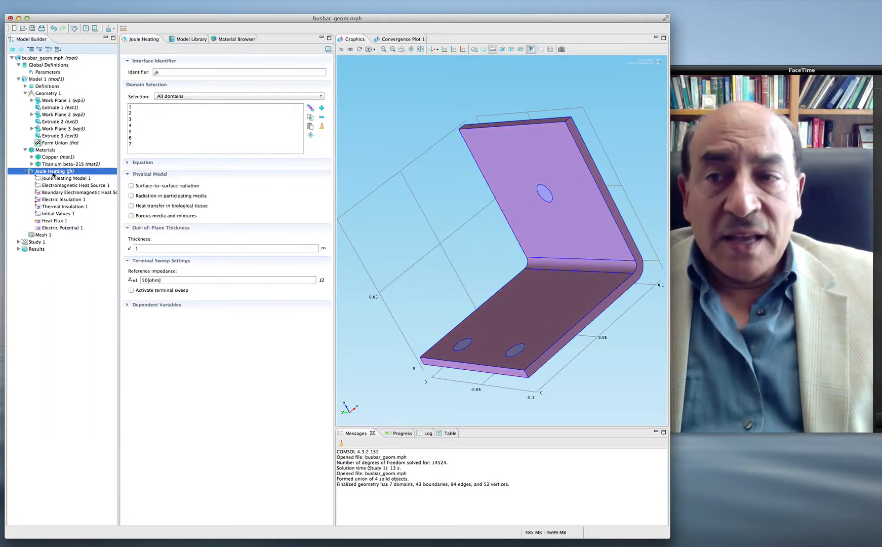
right_click(53, 173)
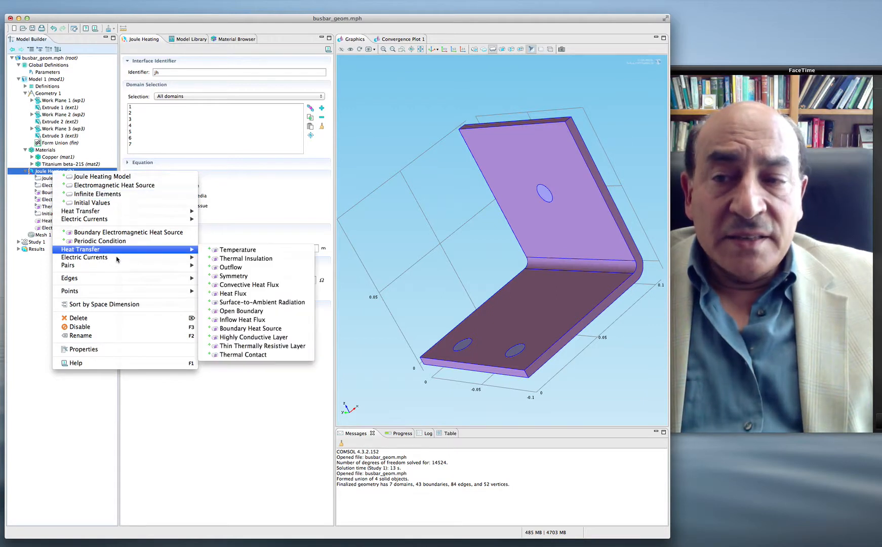
mouse_move(119, 258)
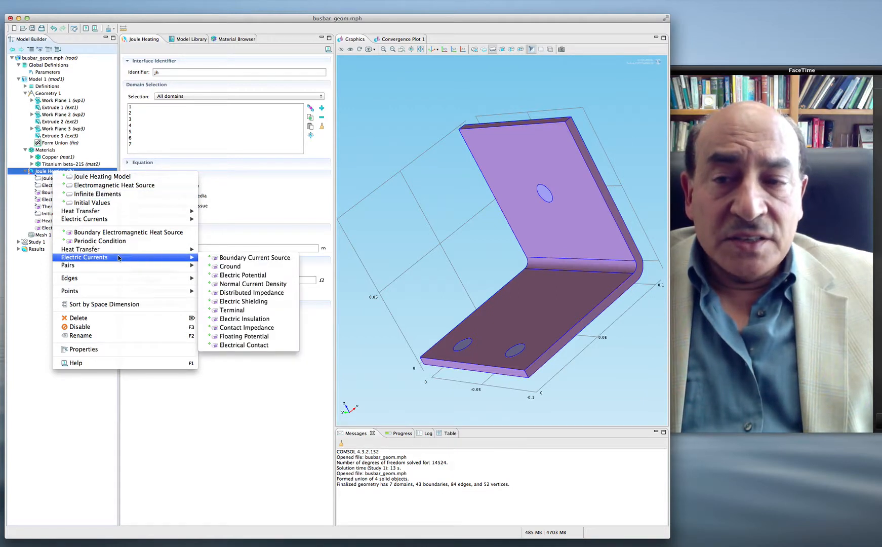
click(236, 268)
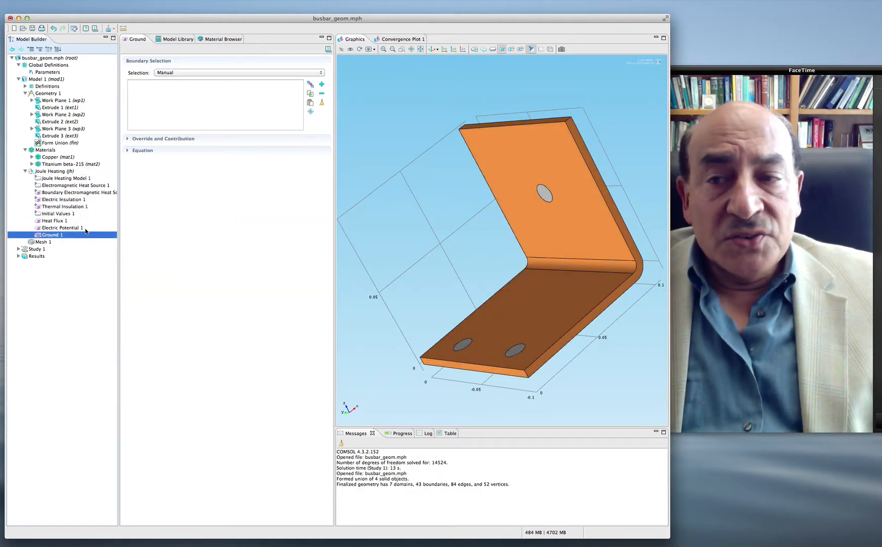
click(222, 108)
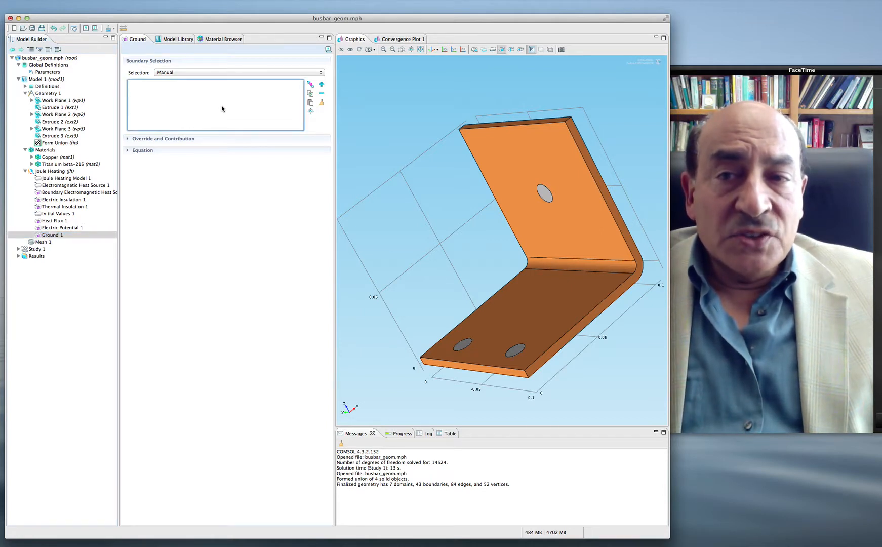
click(462, 347)
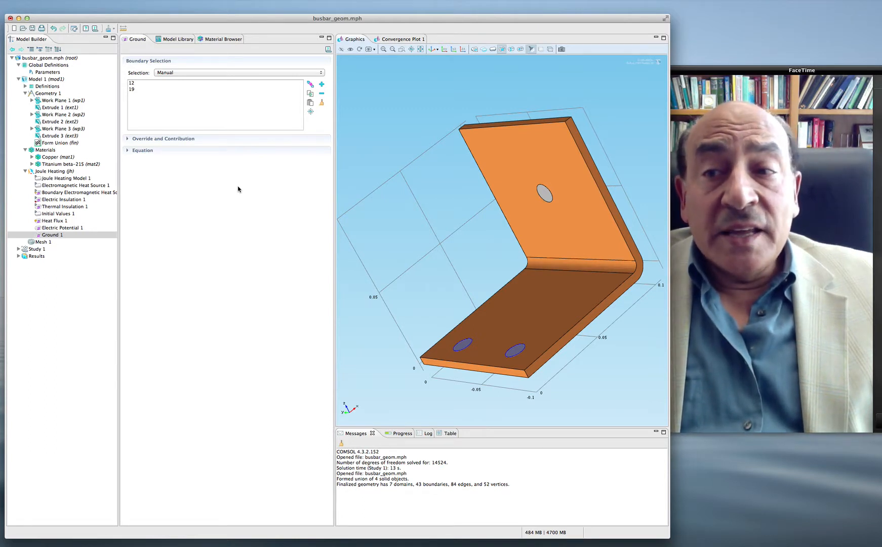
Step: Check the Mesh 1 settings and compute Study 1
click(43, 242)
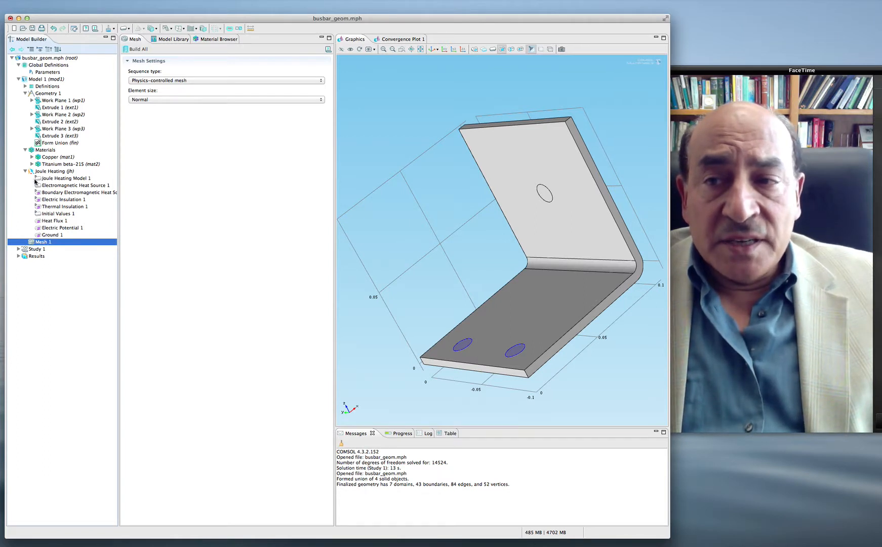
click(31, 249)
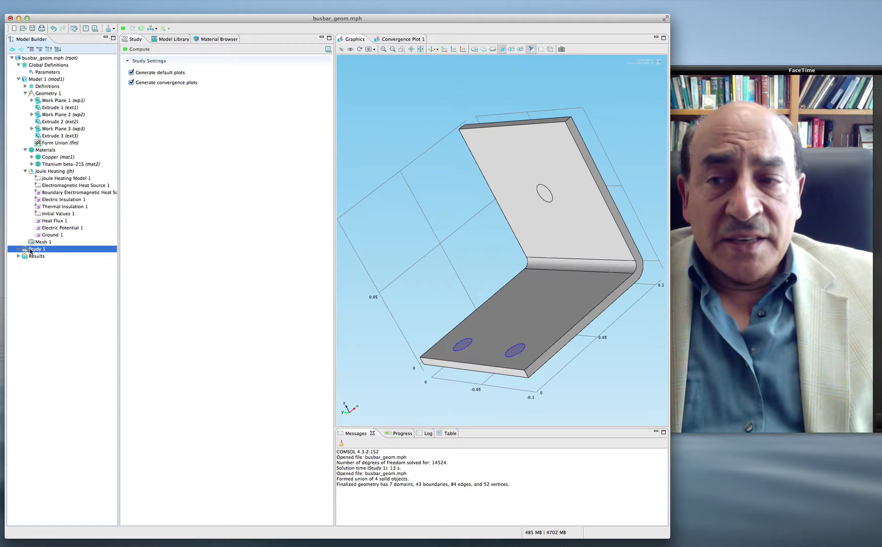
right_click(31, 250)
click(56, 256)
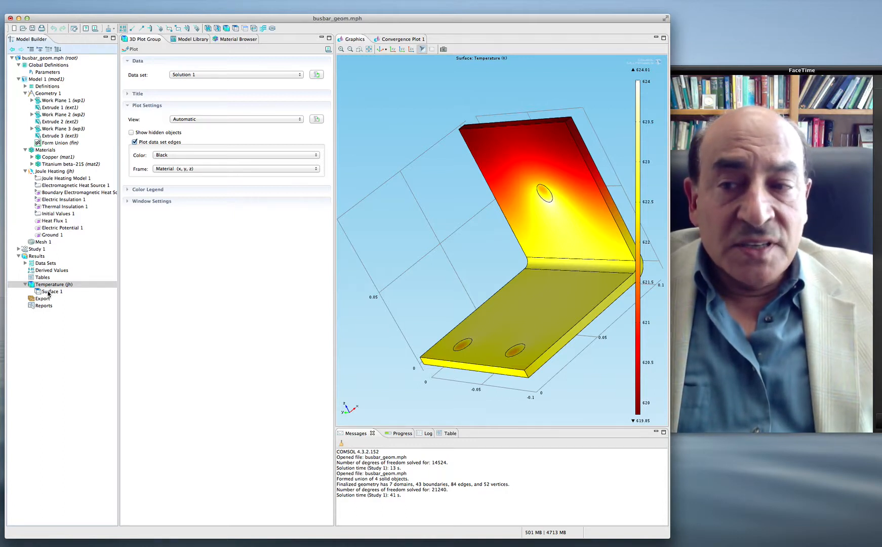
Step: Enable the manual color range for Surface 1 of the Temperature plot, with minimum 619.85375 and maximum 624.01153
click(50, 291)
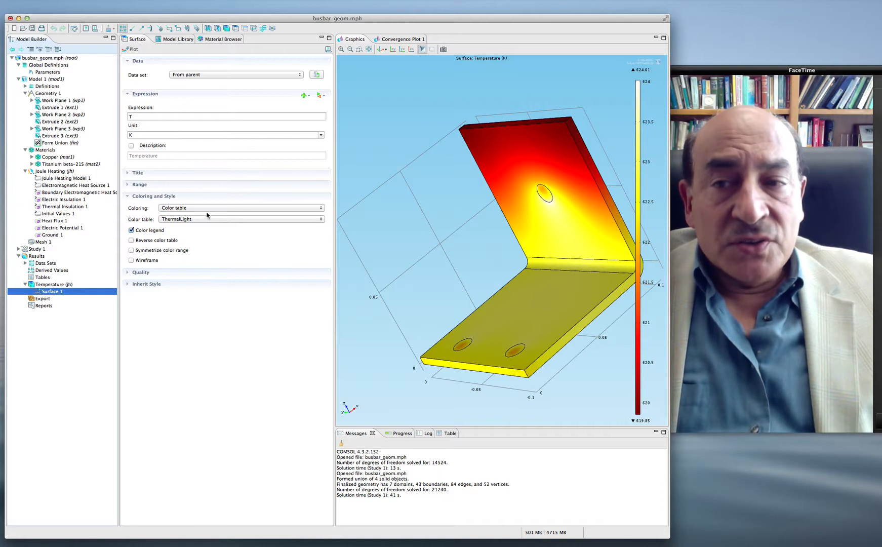
click(129, 186)
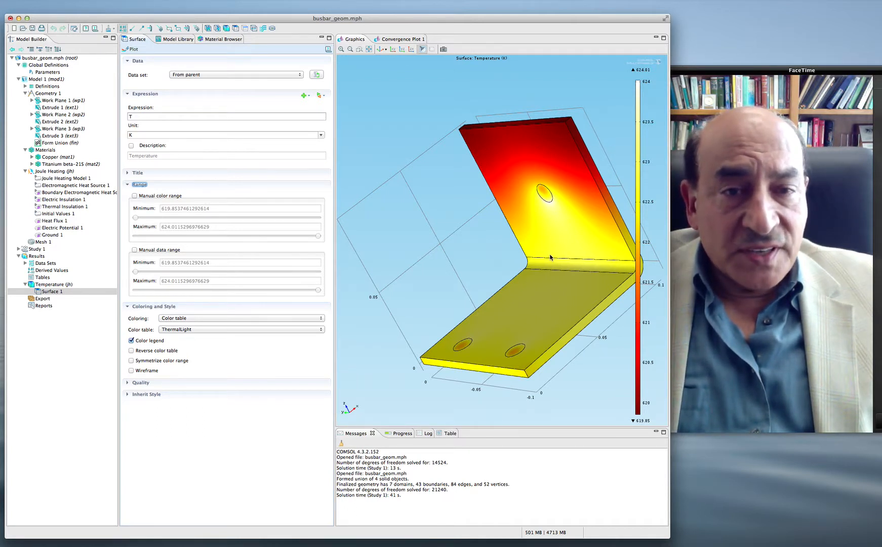
click(135, 196)
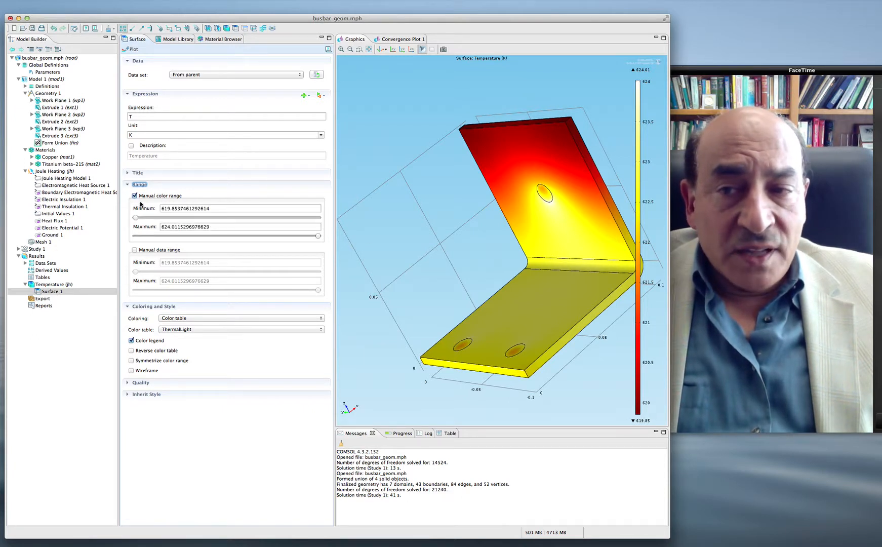
click(166, 213)
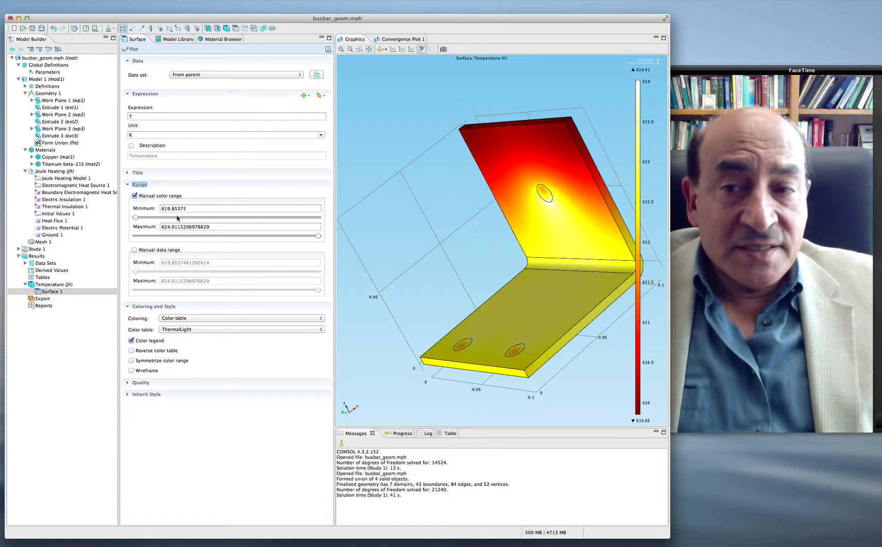
click(169, 235)
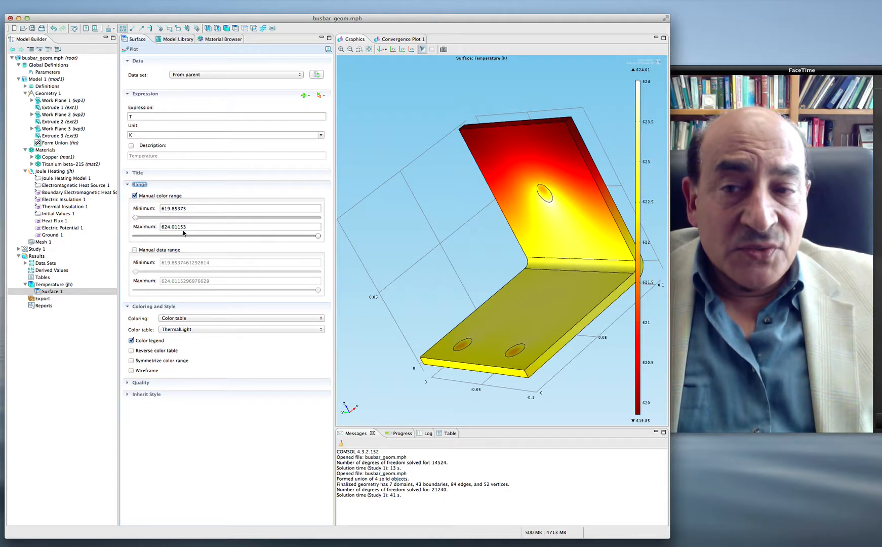
Step: Set the maximum of the surface plot's color range to 621 and replot the temperature
click(217, 226)
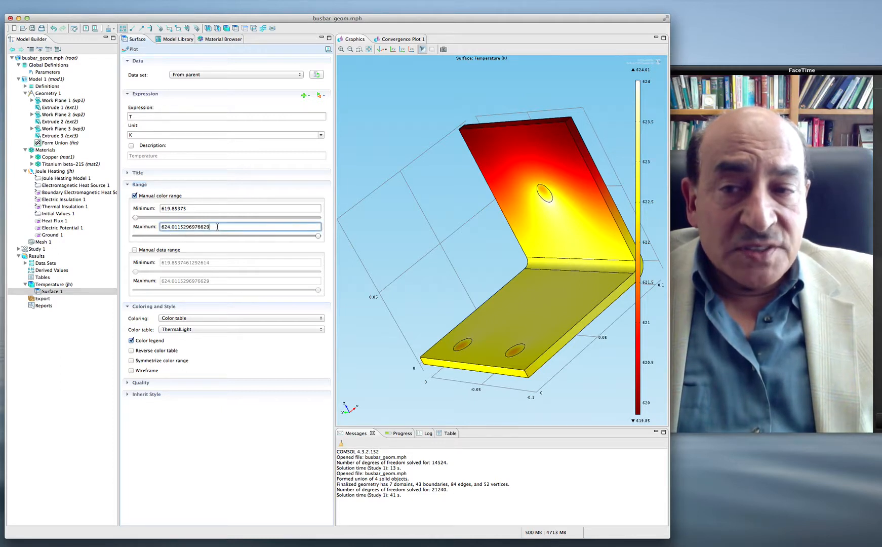
key(shift+Left)
key(shift+Left)
key(shift+Left)
key(shift+Left)
key(shift+Left)
key(shift+Left)
key(shift+Left)
key(shift+Left)
key(shift+Left)
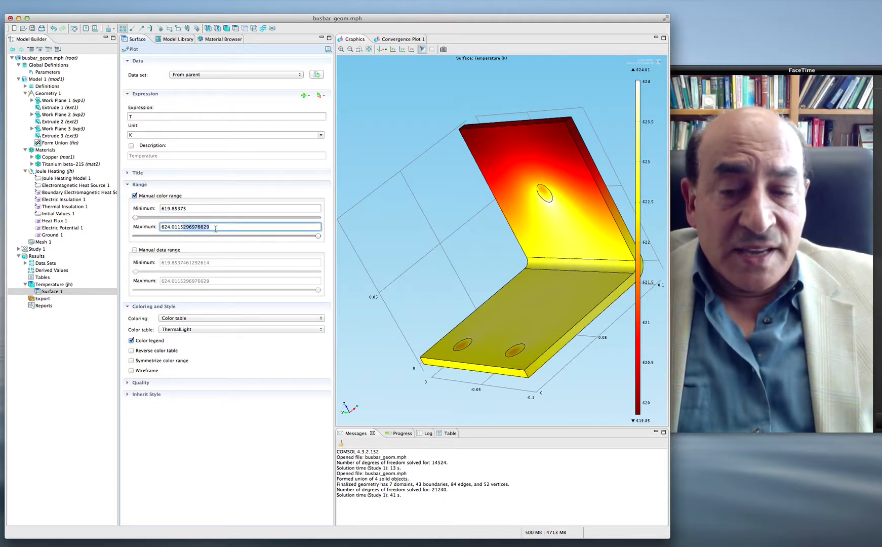
key(BackSpace)
key(BackSpace)
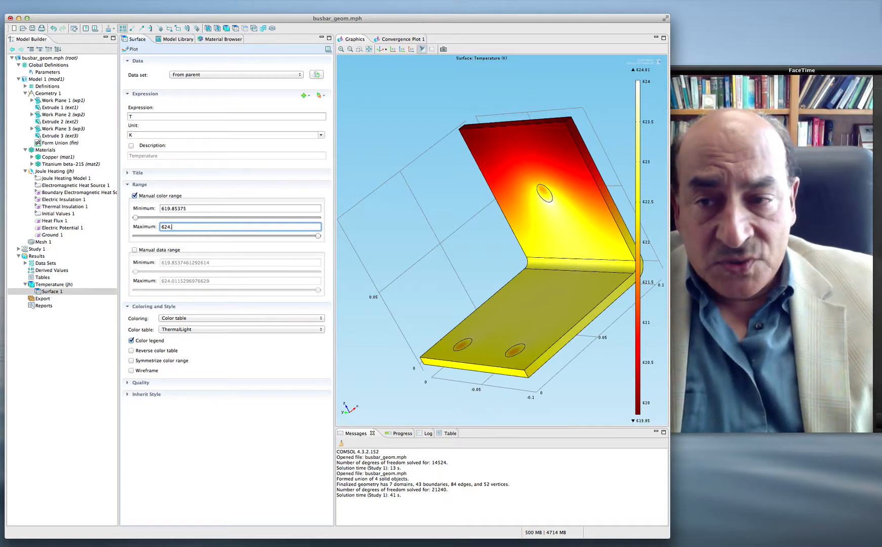
key(BackSpace)
key(BackSpace)
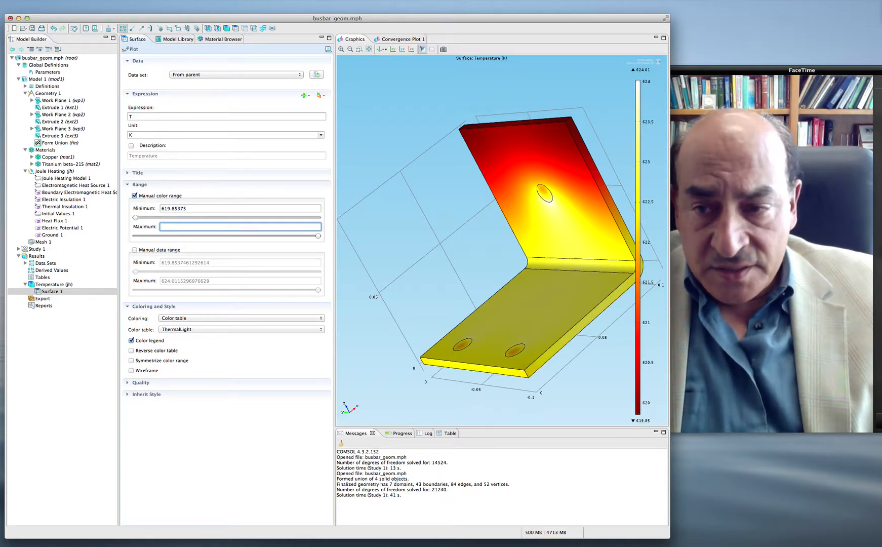
text(6)
text(22)
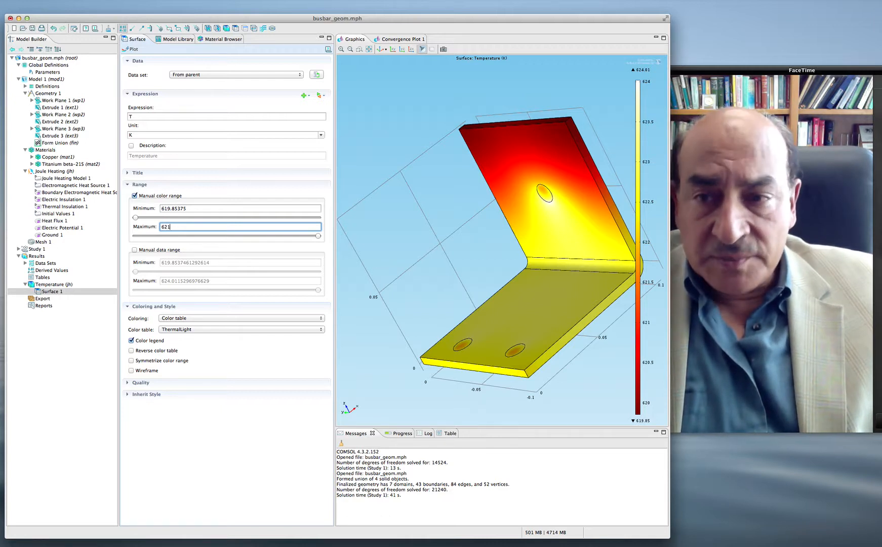
text(1)
key(Return)
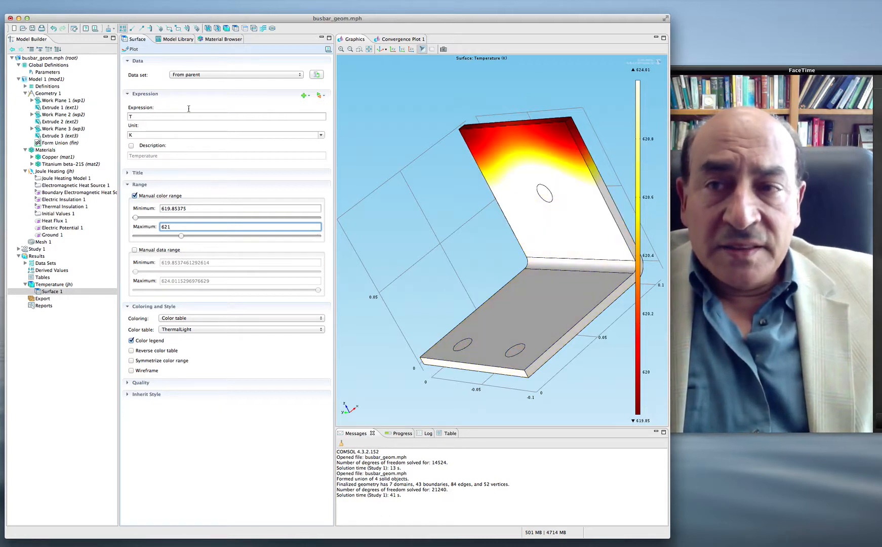
click(130, 51)
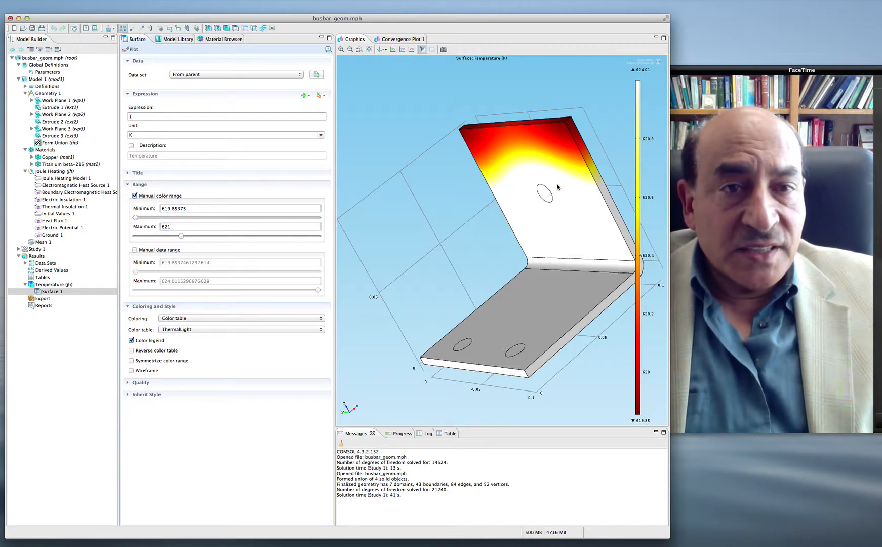
Step: Raise the color range maximum to 622 and replot the surface temperature
click(189, 227)
key(BackSpace)
text(2)
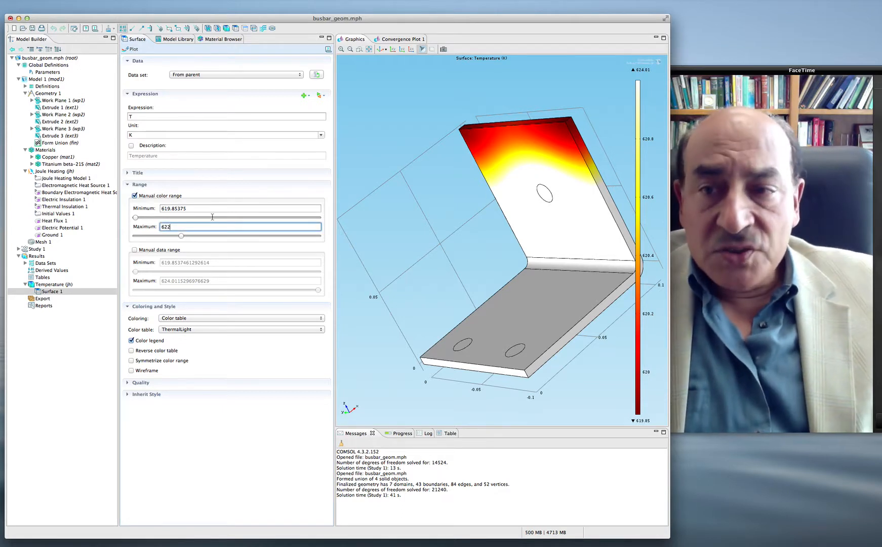
click(126, 50)
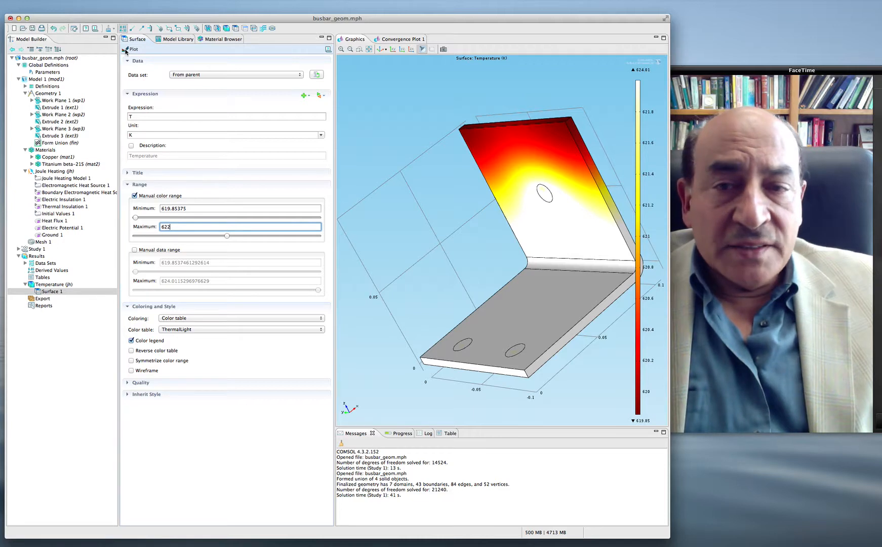
Step: Set the color range maximum to 630 and redraw the temperature surface plot
click(187, 226)
key(BackSpace)
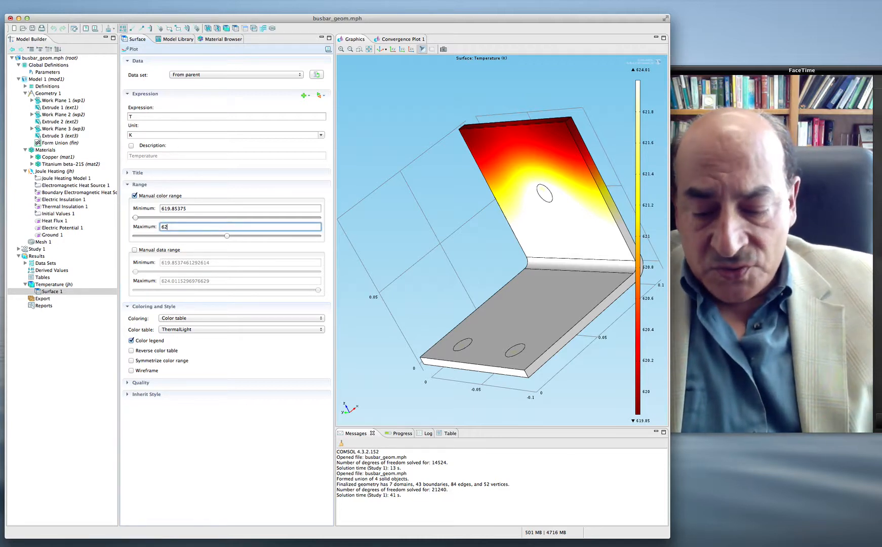
key(BackSpace)
text(30)
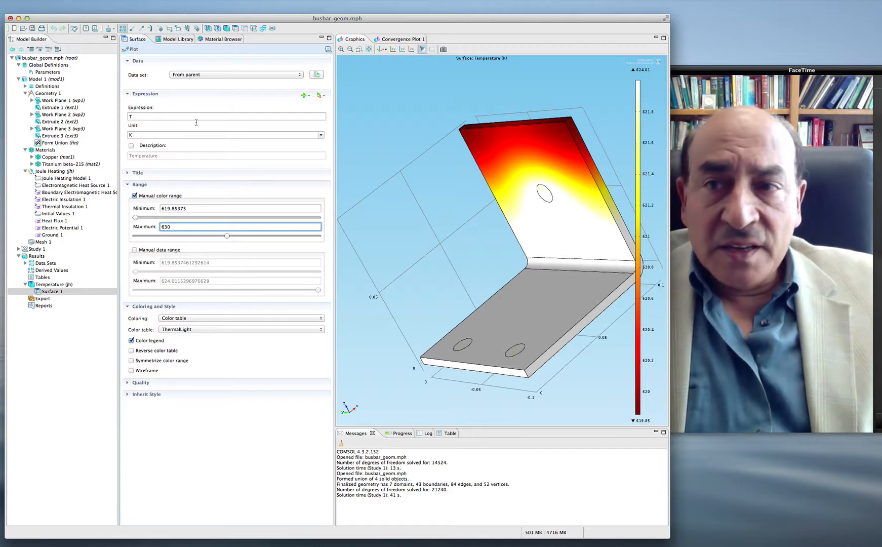
click(126, 49)
click(127, 51)
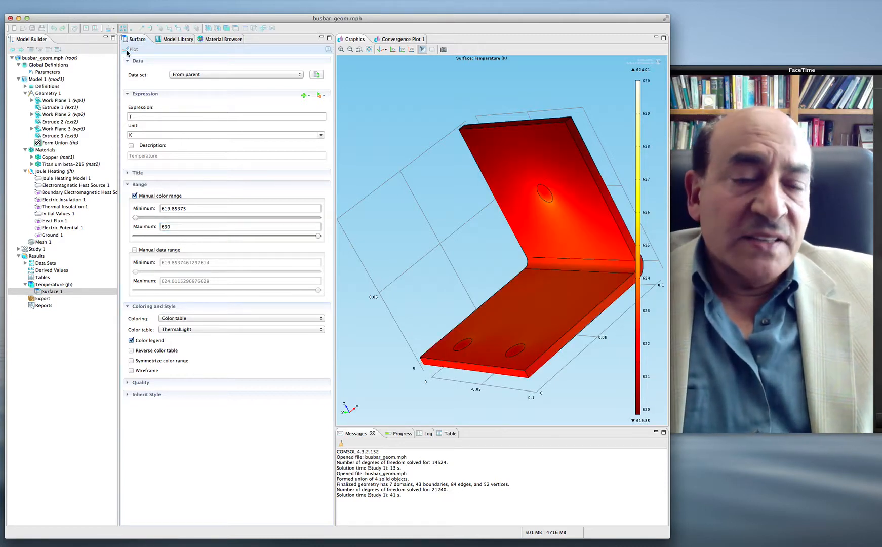